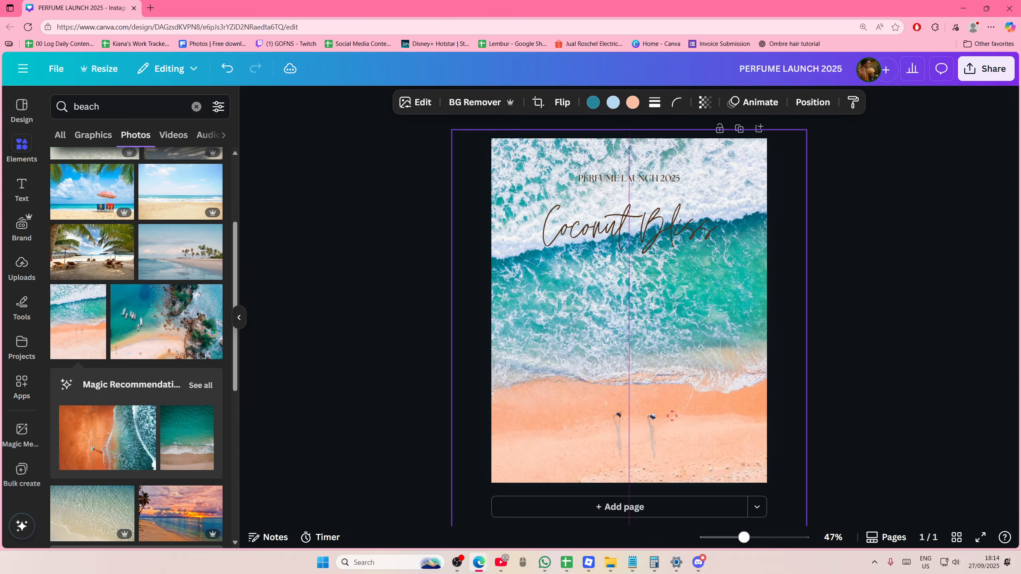
# Step: Send the beach photo backward so it sits behind the title text, coconuts and perfume bottle
pyautogui.hotkey('ctrl', '[')
pyautogui.hotkey('ctrl', '[')
pyautogui.hotkey('ctrl', '[')
pyautogui.hotkey('ctrl', '[')
pyautogui.hotkey('ctrl', '[')
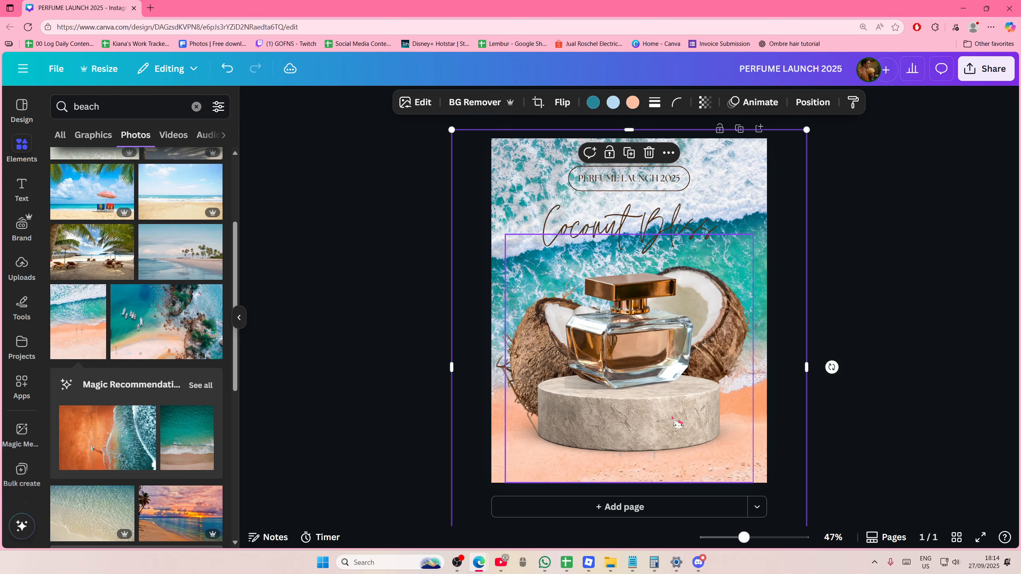
pyautogui.click(836, 322)
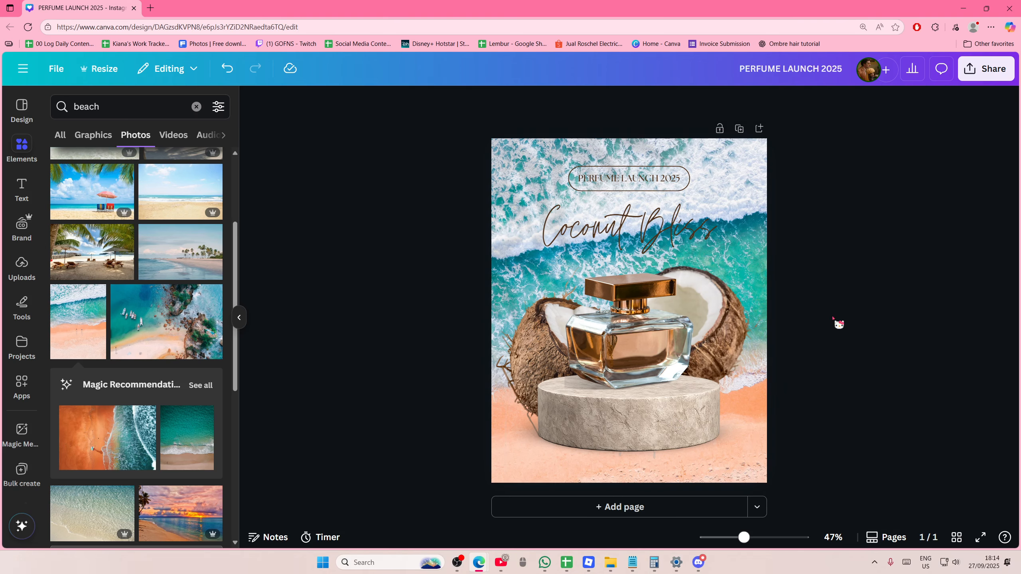
pyautogui.click(768, 289)
pyautogui.press('Delete')
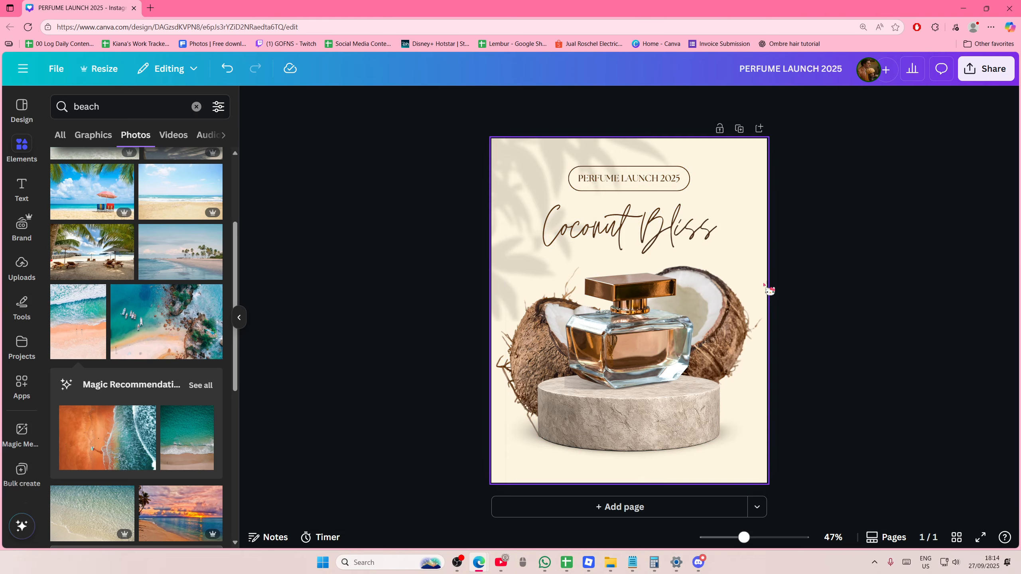
pyautogui.hotkey('ctrl', 'z')
# Step: Crop the beach photo on all sides to match the page edges
pyautogui.click(765, 277)
pyautogui.click(759, 198)
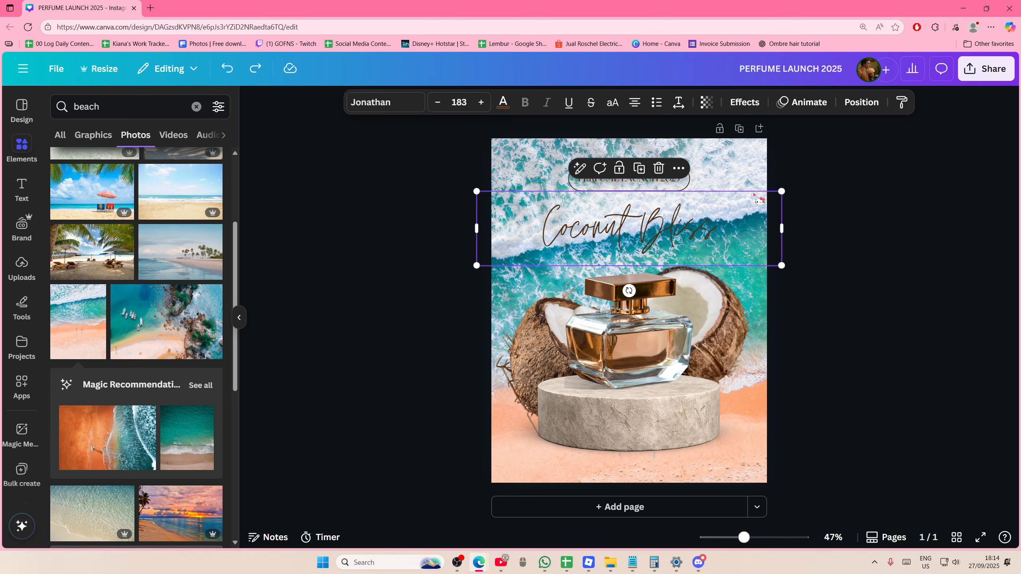
pyautogui.click(764, 367)
pyautogui.click(761, 465)
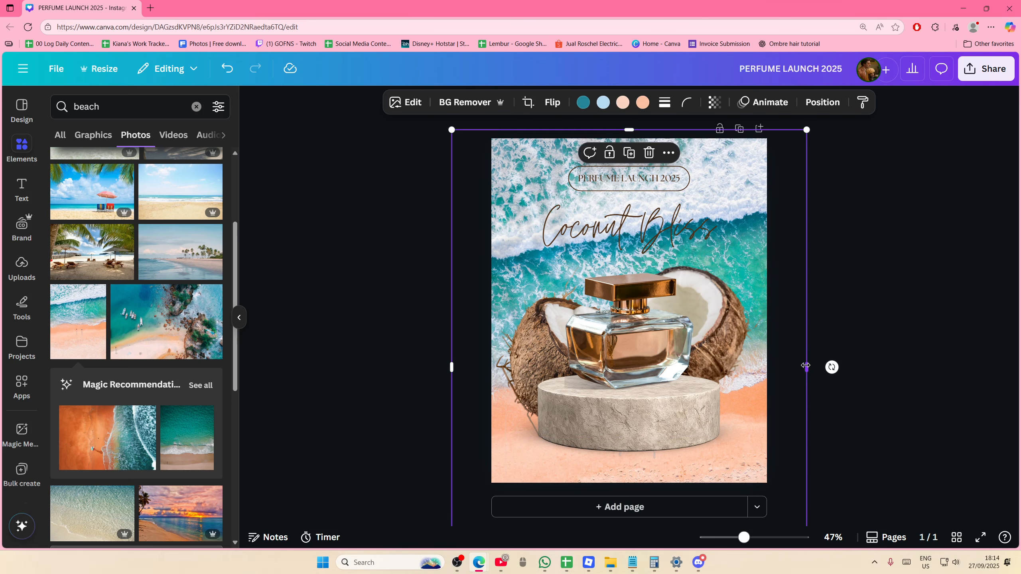
pyautogui.moveTo(806, 367); pyautogui.dragTo(767, 367)
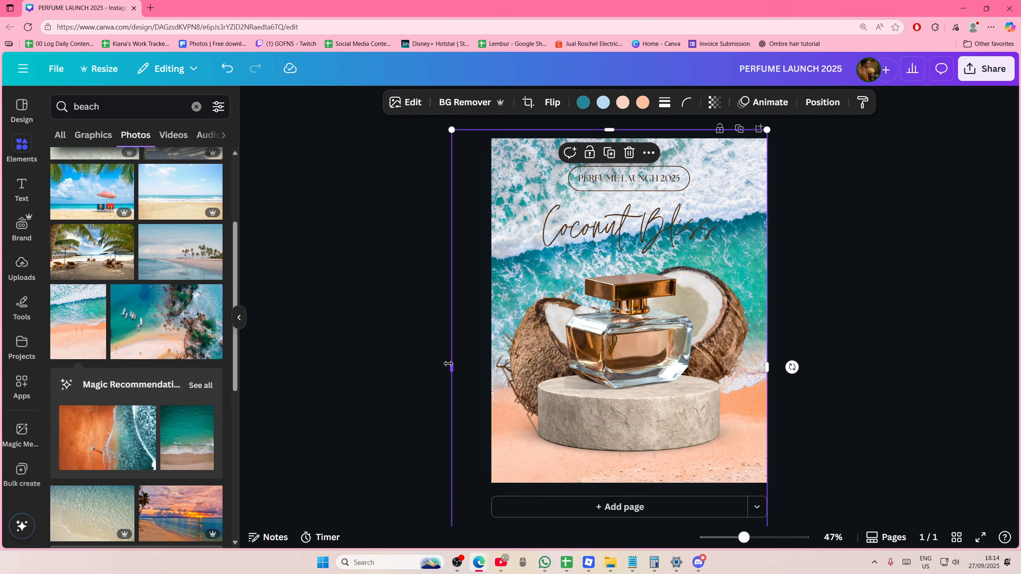
pyautogui.moveTo(452, 367); pyautogui.dragTo(491, 368)
pyautogui.click(629, 129)
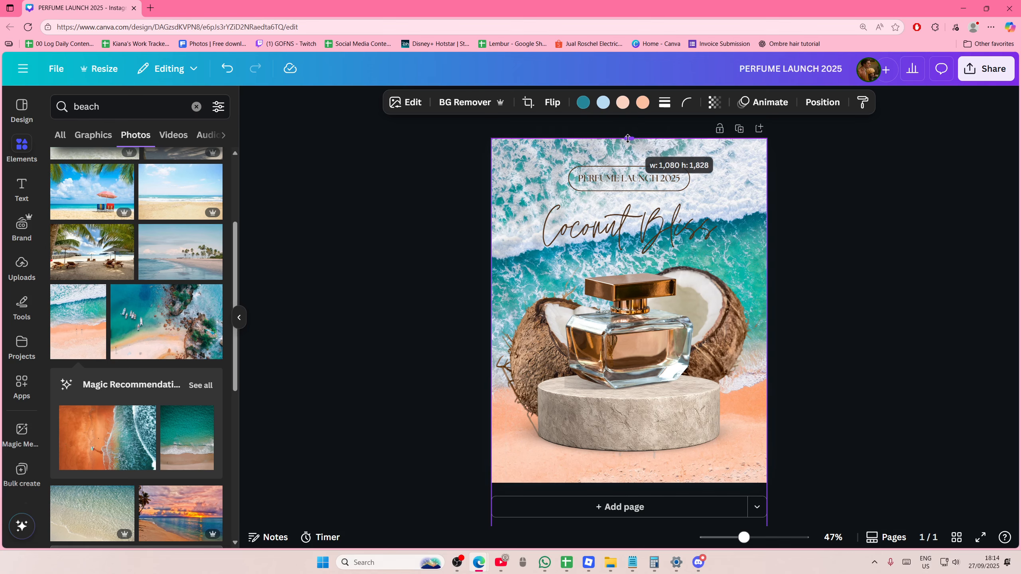
pyautogui.scroll(-2, 651, 483)
pyautogui.moveTo(643, 509); pyautogui.dragTo(633, 420)
# Step: Duplicate the beach photo, bring the copy to the front and align it exactly with the page
pyautogui.scroll(2, 684, 362)
pyautogui.hotkey('ctrl', 'alt', ']')
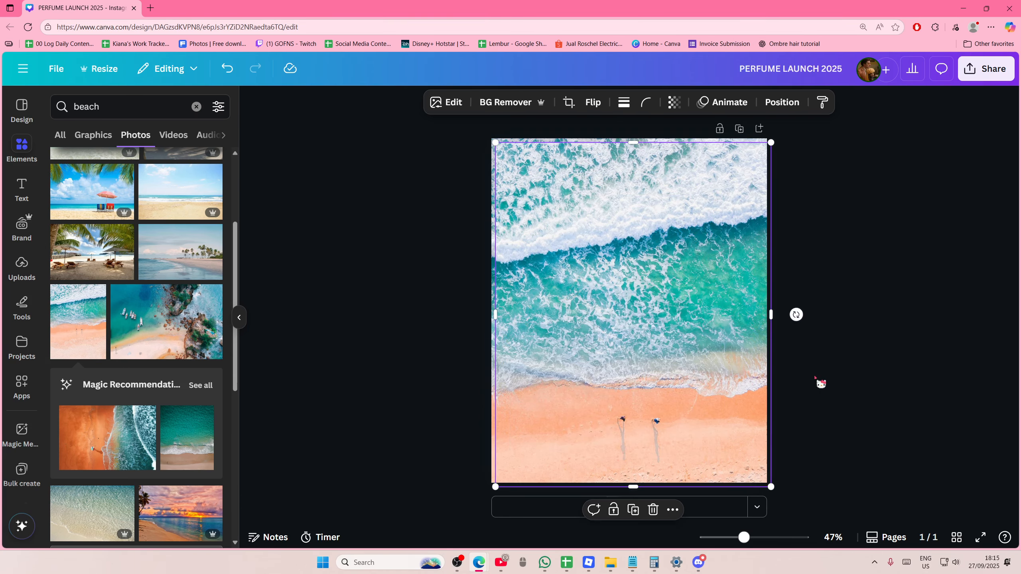
pyautogui.moveTo(745, 273); pyautogui.dragTo(748, 275)
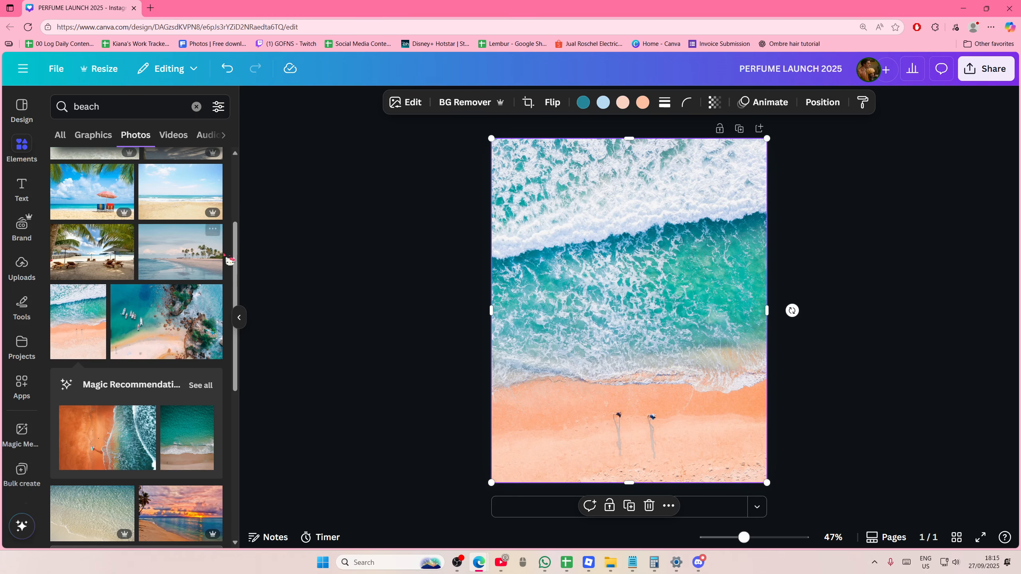
# Step: Add a rectangle shape over the Coconut Bliss title and send the duplicate beach photo behind the design elements
pyautogui.click(198, 109)
pyautogui.write('r')
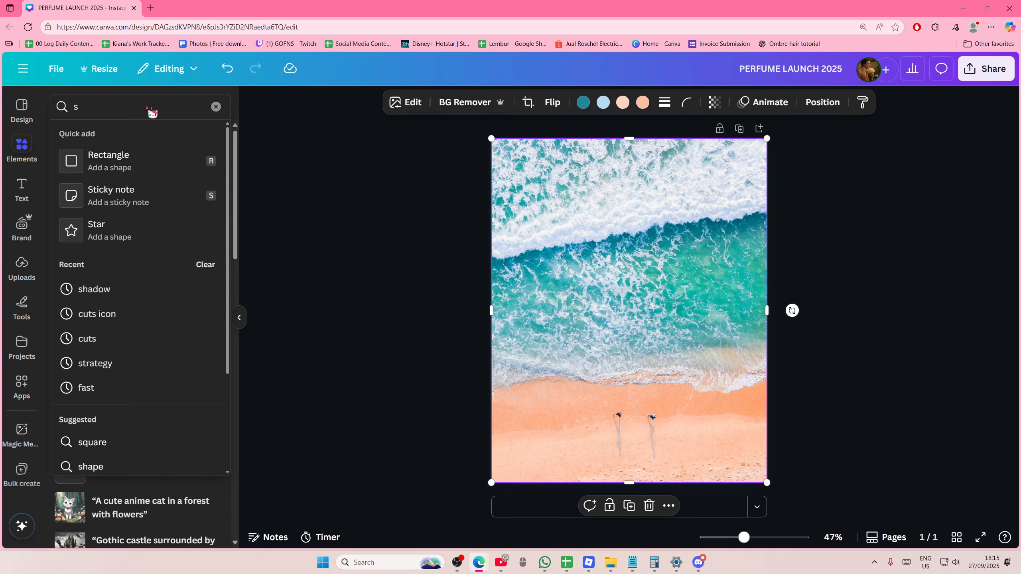
pyautogui.click(145, 159)
pyautogui.moveTo(638, 314); pyautogui.dragTo(669, 276)
pyautogui.click(742, 299)
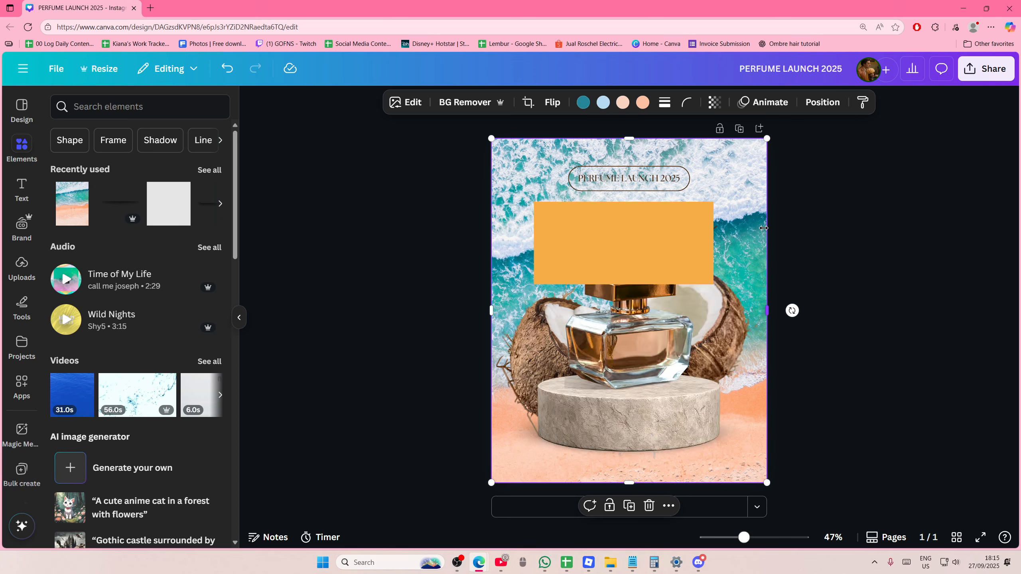
# Step: Move the orange rectangle up over the Coconut Bliss title and widen it to cover the whole title
pyautogui.click(786, 217)
pyautogui.moveTo(655, 247)
pyautogui.mouseDown()
pyautogui.moveTo(733, 355)
pyautogui.moveTo(646, 228)
pyautogui.mouseUp()
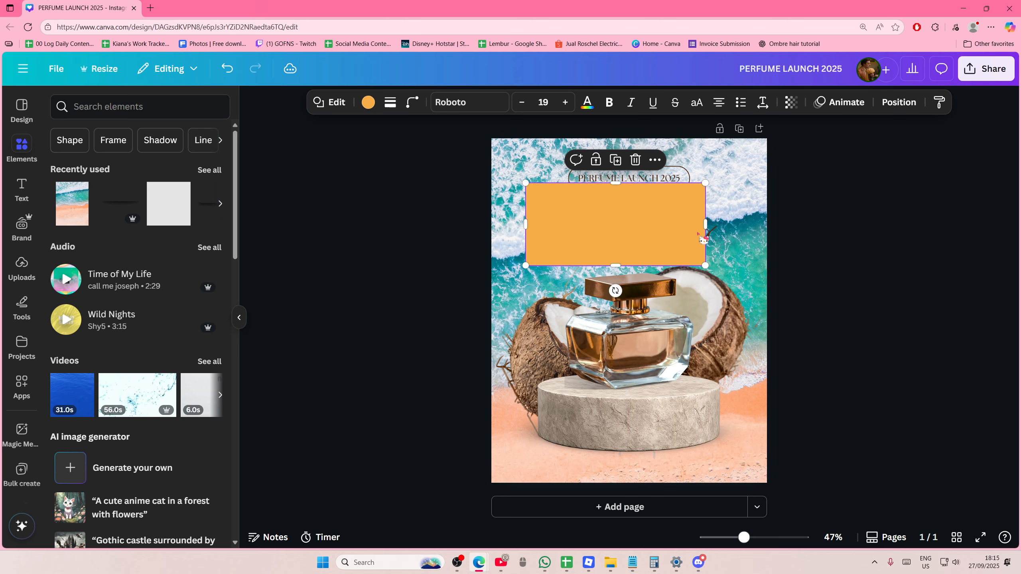
pyautogui.moveTo(706, 223); pyautogui.dragTo(739, 224)
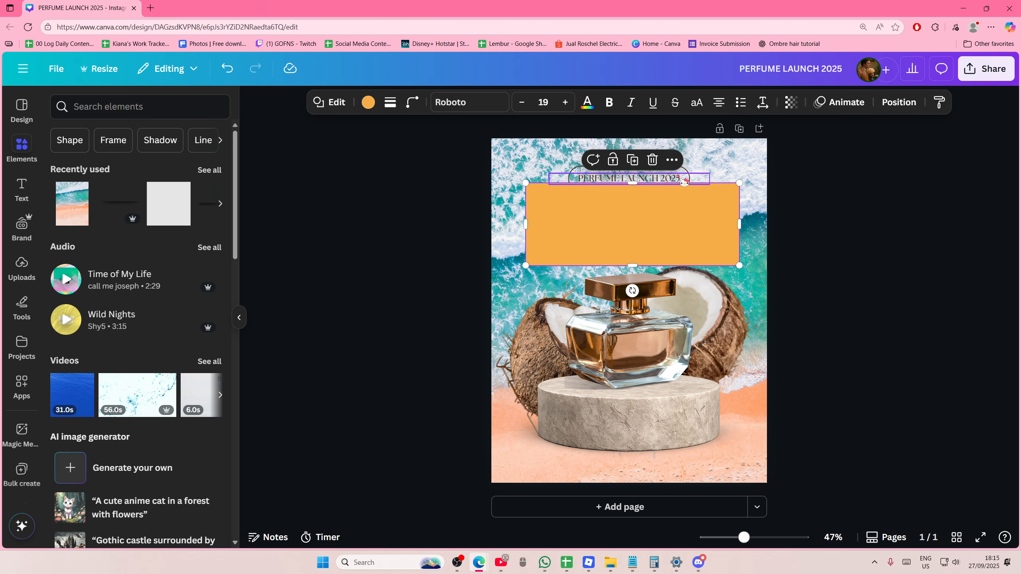
# Step: Delete the PERFUME LAUNCH 2025 label and centre the orange rectangle horizontally on the page
pyautogui.click(663, 178)
pyautogui.press('Delete')
pyautogui.click(646, 198)
pyautogui.moveTo(641, 195); pyautogui.dragTo(638, 191)
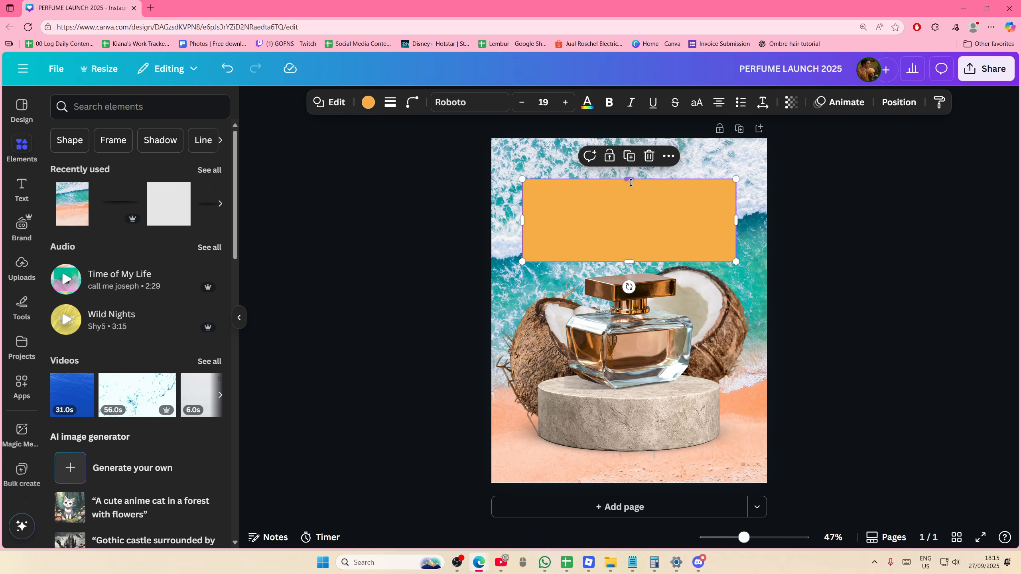
# Step: Set the orange rectangle's corner rounding to the maximum and nudge it slightly upward, keeping it centred
pyautogui.click(394, 105)
pyautogui.click(410, 108)
pyautogui.click(411, 105)
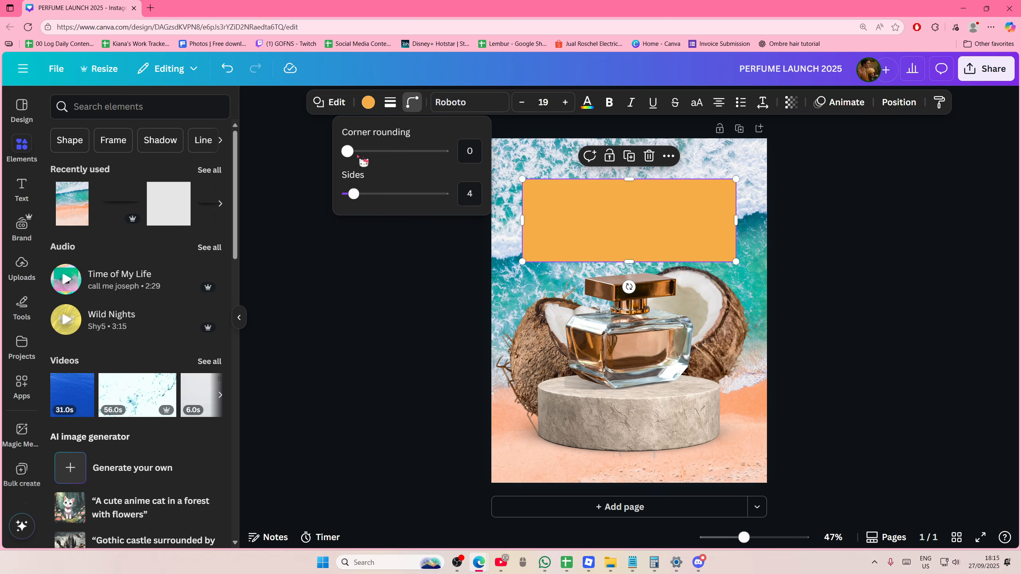
pyautogui.moveTo(347, 151); pyautogui.dragTo(447, 150)
pyautogui.click(442, 287)
pyautogui.click(620, 232)
pyautogui.moveTo(620, 233); pyautogui.dragTo(633, 238)
pyautogui.click(807, 242)
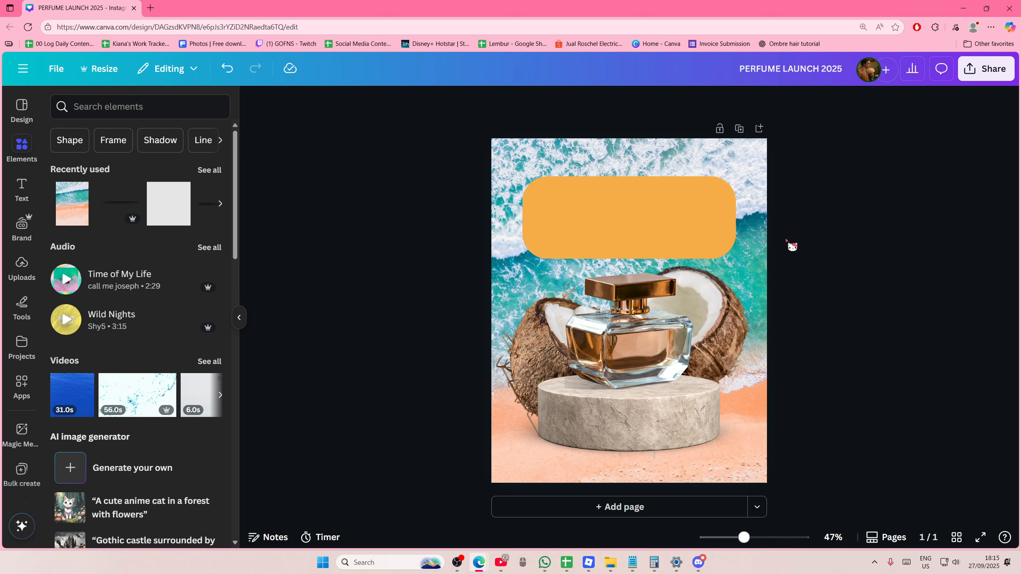
pyautogui.hotkey('ctrl', 'z')
# Step: Crop the duplicate beach photo to the edges of the orange rectangle
pyautogui.click(770, 230)
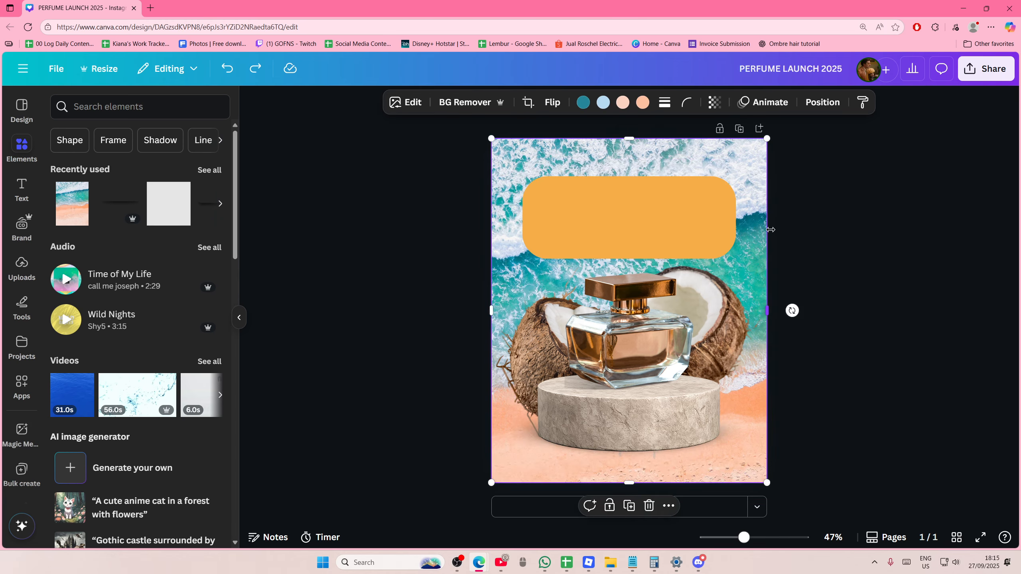
pyautogui.moveTo(771, 230); pyautogui.dragTo(737, 251)
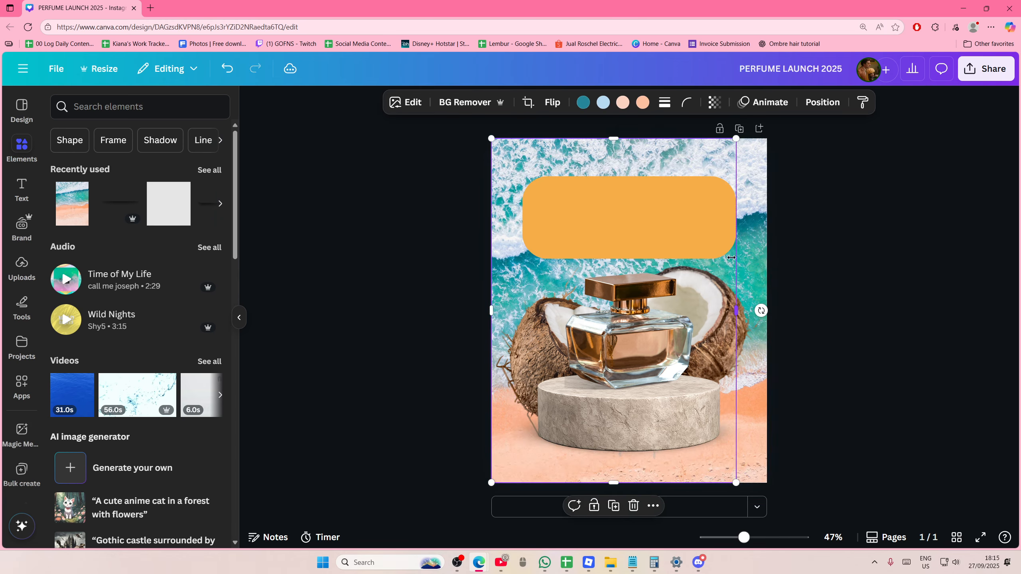
pyautogui.moveTo(606, 483); pyautogui.dragTo(605, 259)
pyautogui.moveTo(492, 216); pyautogui.dragTo(523, 216)
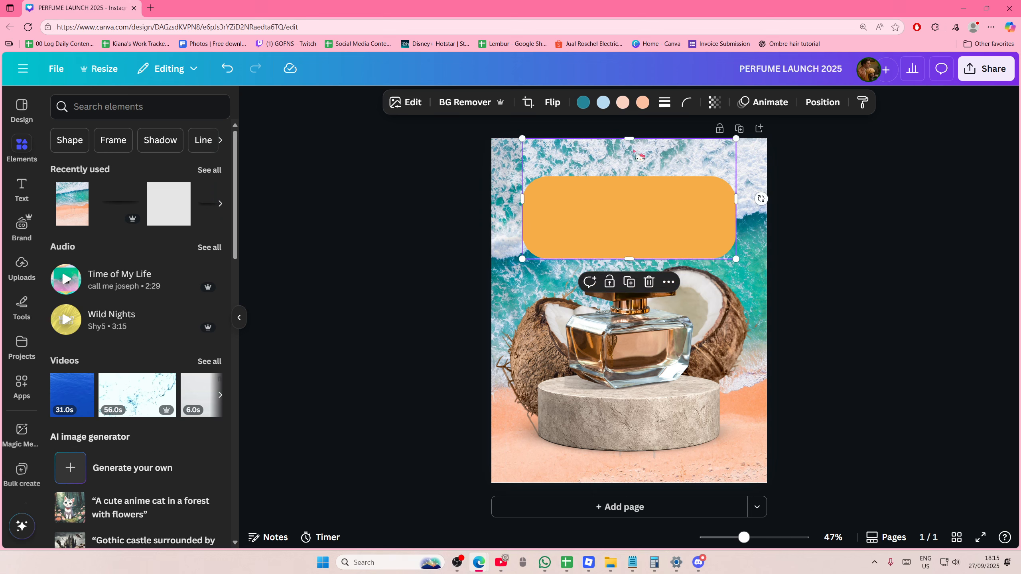
# Step: Set the cropped beach photo's corner rounding to 100
pyautogui.click(666, 104)
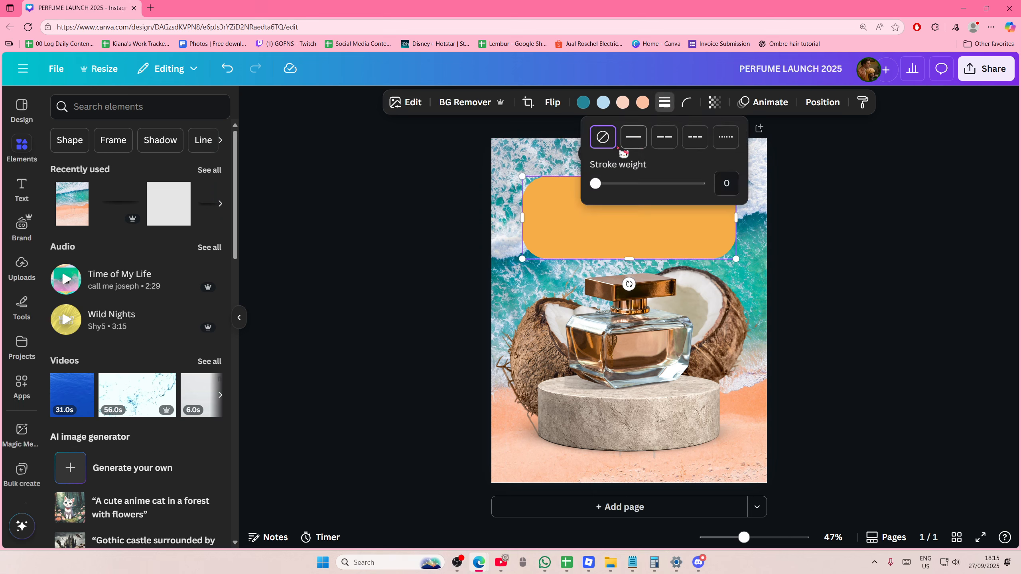
pyautogui.click(686, 103)
pyautogui.moveTo(629, 150); pyautogui.dragTo(718, 150)
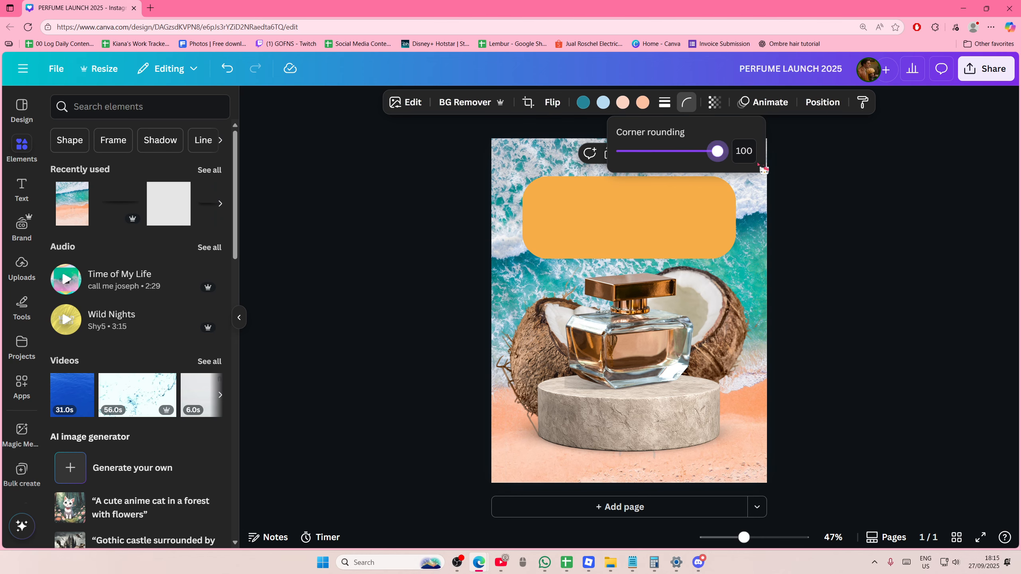
# Step: Delete the orange guide rectangle from the design
pyautogui.click(815, 187)
pyautogui.doubleClick(706, 199)
pyautogui.press('Delete')
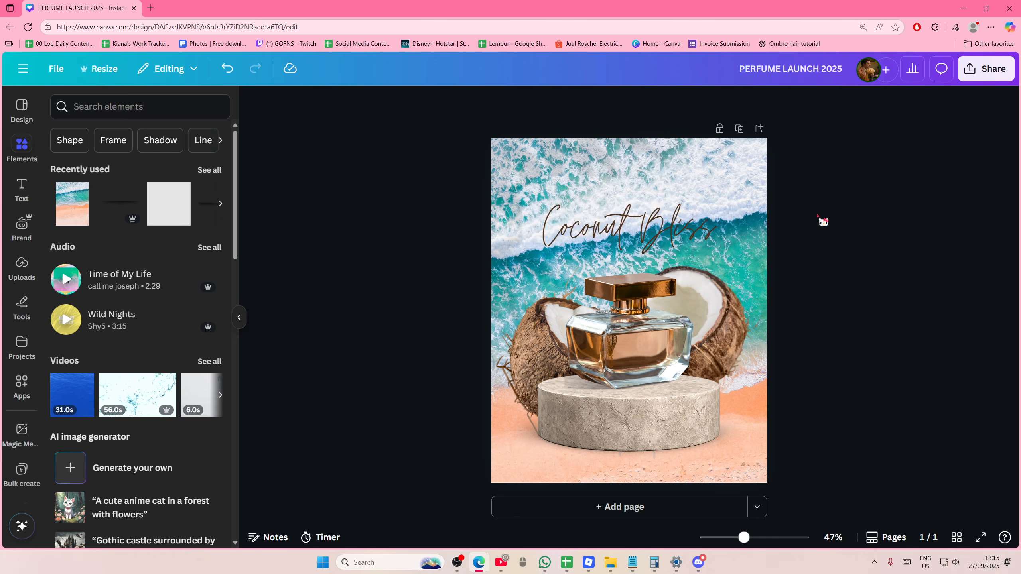
# Step: Send the Coconut Bliss title backward behind the cropped beach photo, keeping its original position
pyautogui.click(718, 204)
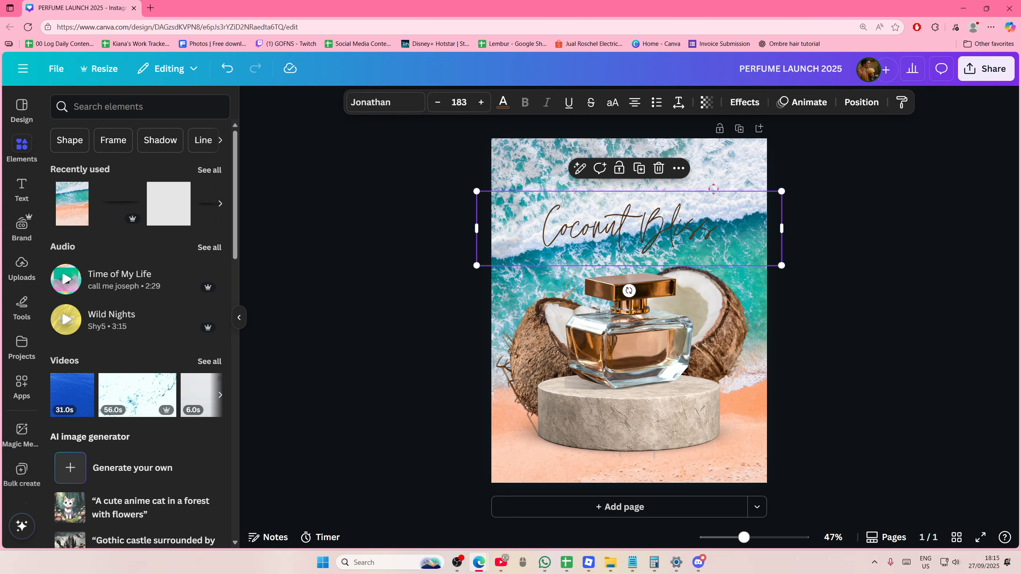
pyautogui.moveTo(714, 189); pyautogui.dragTo(800, 181)
pyautogui.hotkey('ctrl', 'z')
pyautogui.hotkey('ctrl', '[')
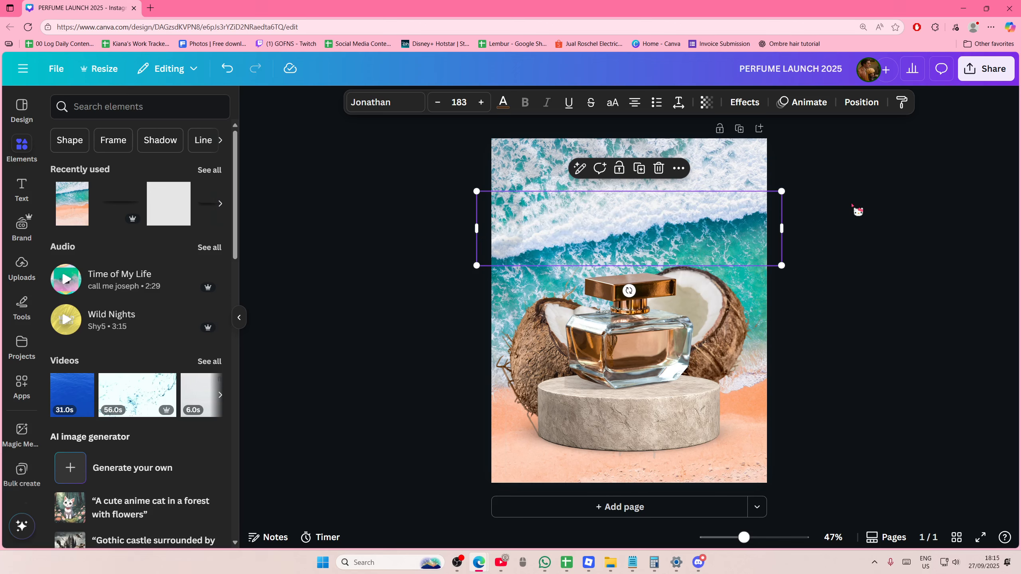
pyautogui.click(858, 211)
# Step: Give the cropped, rounded beach photo a solid white stroke with weight 1
pyautogui.click(699, 241)
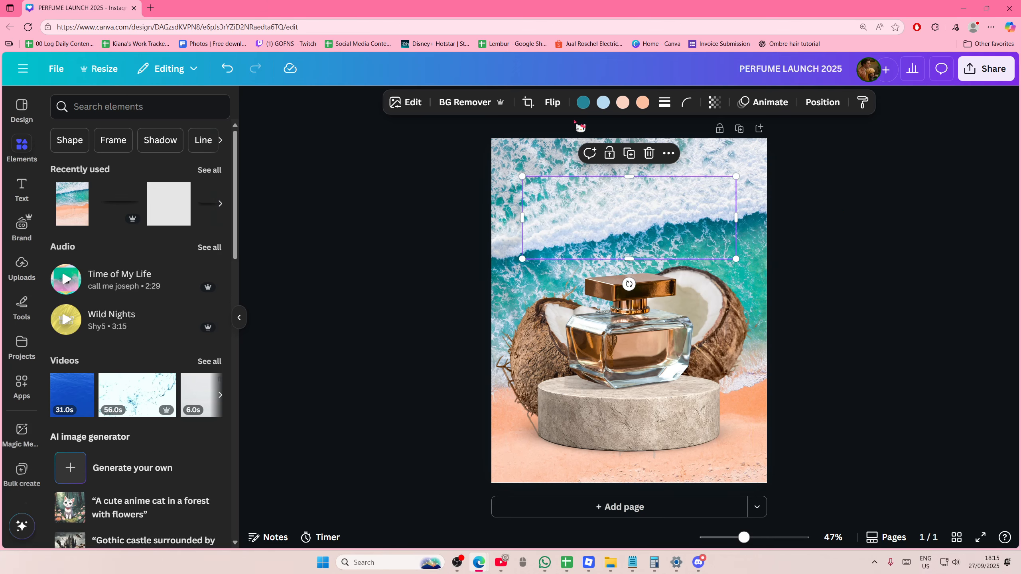
pyautogui.click(664, 103)
pyautogui.moveTo(596, 183); pyautogui.dragTo(596, 183)
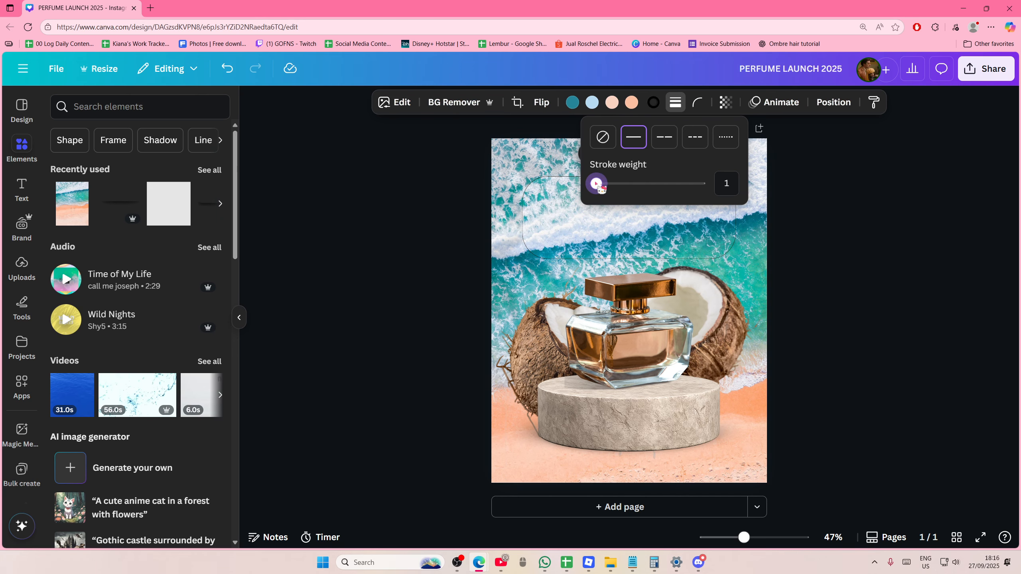
pyautogui.click(653, 102)
pyautogui.scroll(-5, 156, 387)
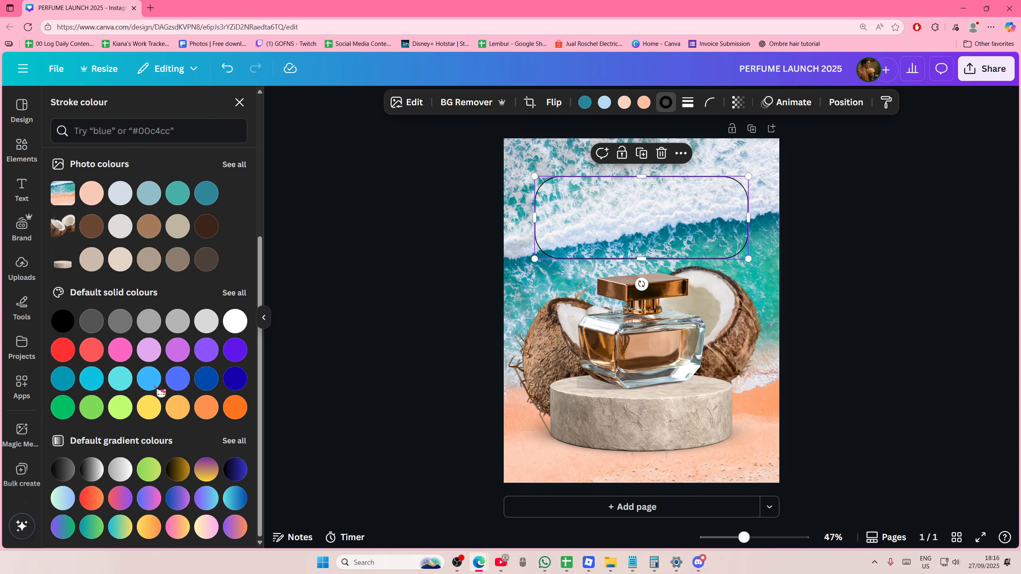
pyautogui.click(236, 321)
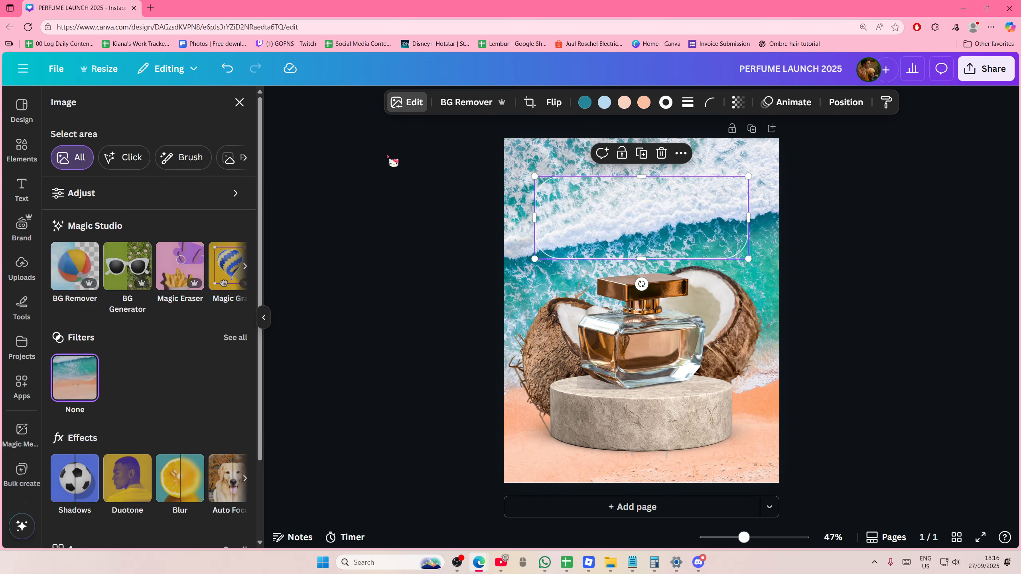
# Step: Try a whole-image blur at intensity 54 on the rounded beach photo panel, then undo it
pyautogui.click(194, 480)
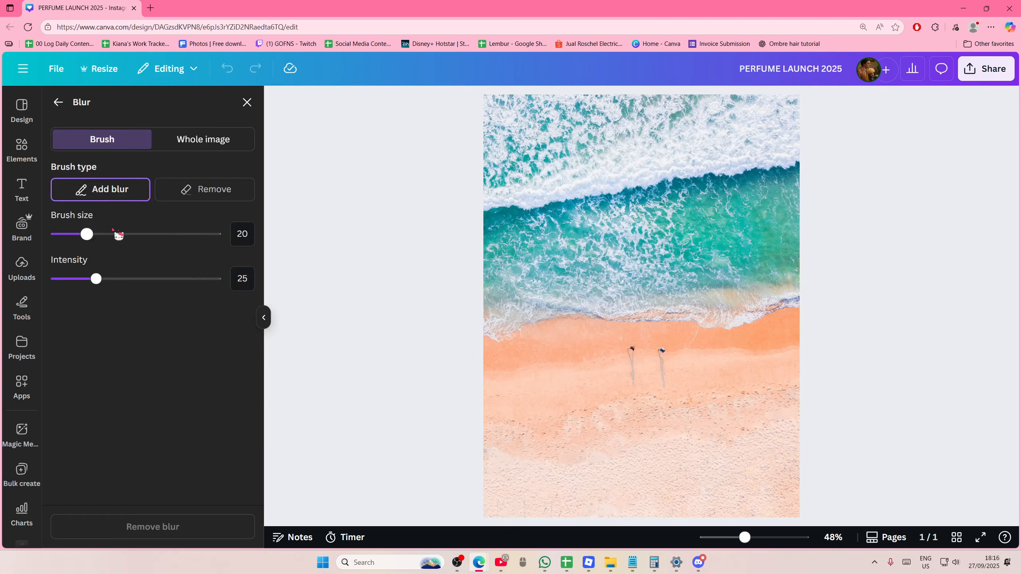
pyautogui.click(196, 139)
pyautogui.moveTo(86, 196); pyautogui.dragTo(153, 201)
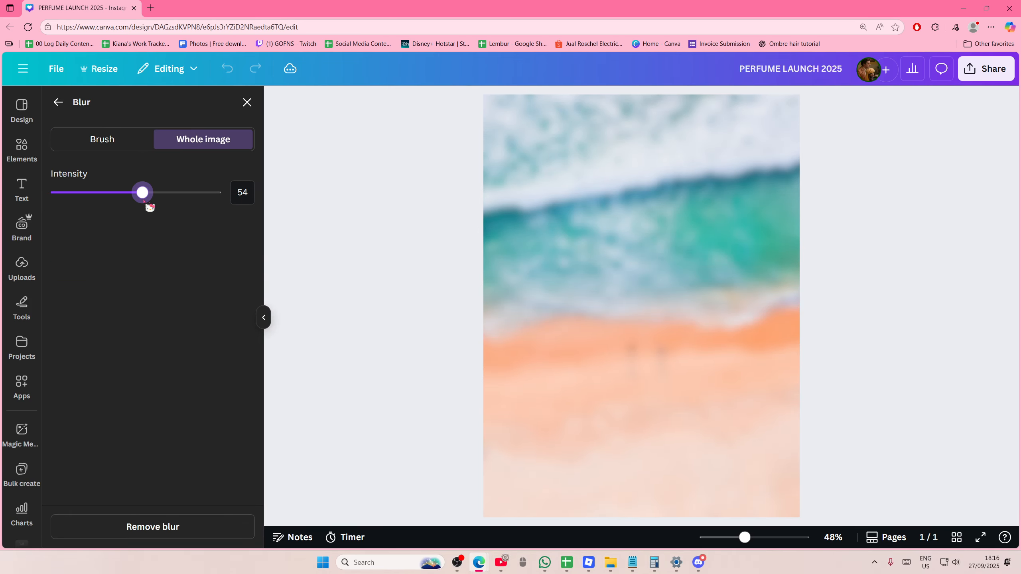
pyautogui.click(247, 103)
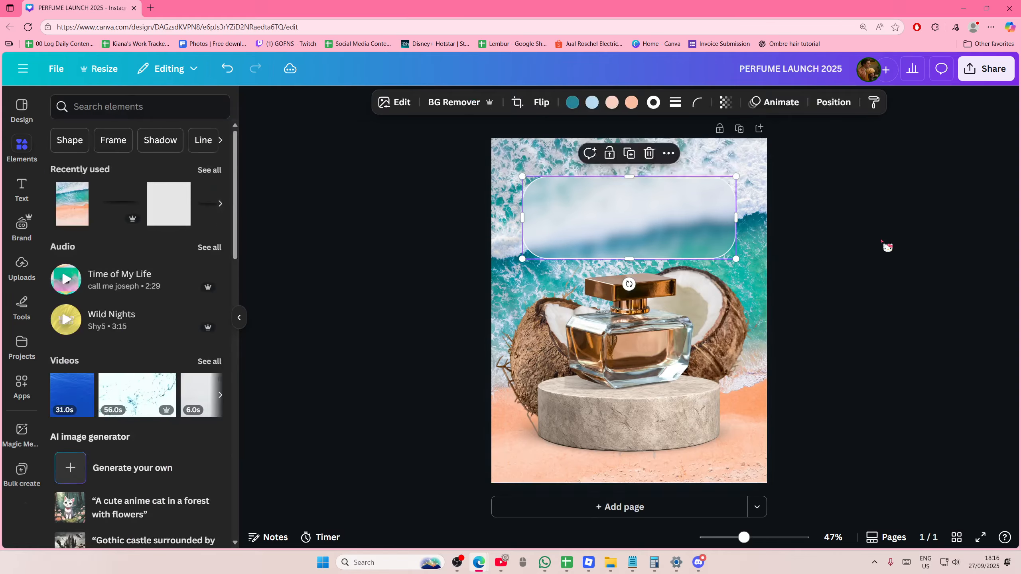
pyautogui.click(720, 229)
pyautogui.hotkey('ctrl', 'z')
# Step: Blur the whole rounded beach photo panel at intensity 32
pyautogui.click(411, 112)
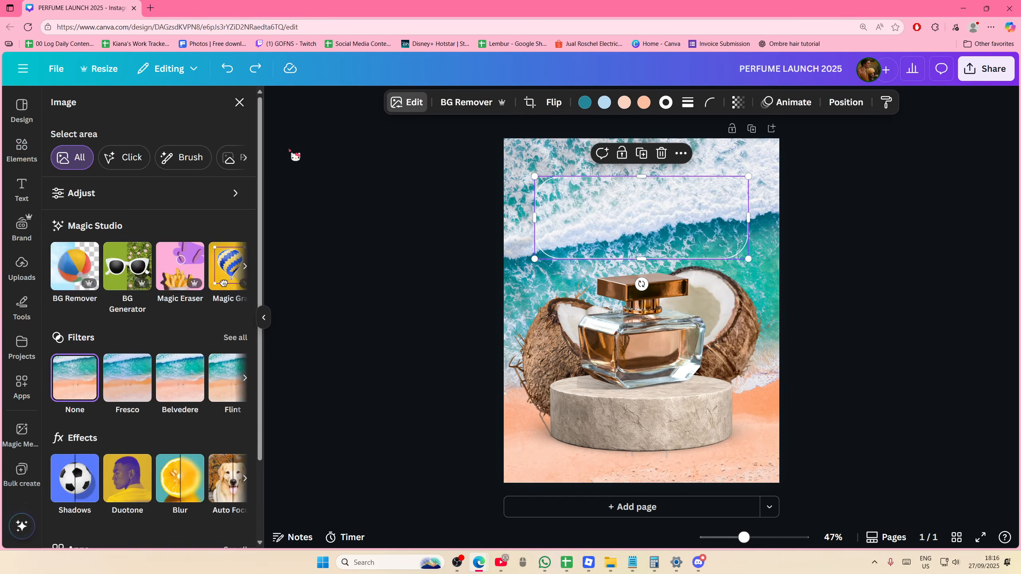
pyautogui.click(180, 478)
pyautogui.click(88, 197)
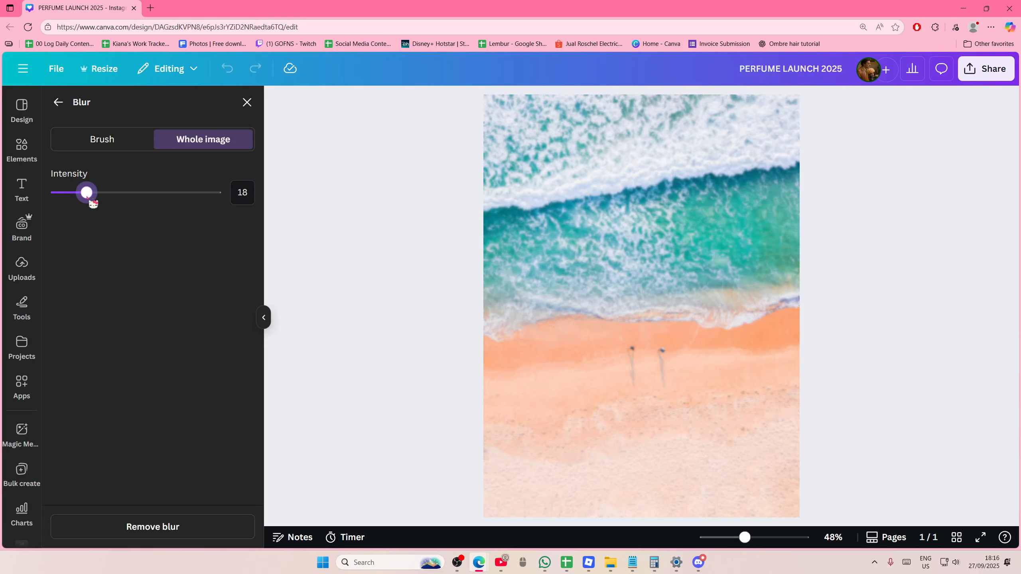
pyautogui.moveTo(102, 203)
pyautogui.mouseDown()
pyautogui.moveTo(112, 201)
pyautogui.moveTo(106, 210)
pyautogui.mouseUp()
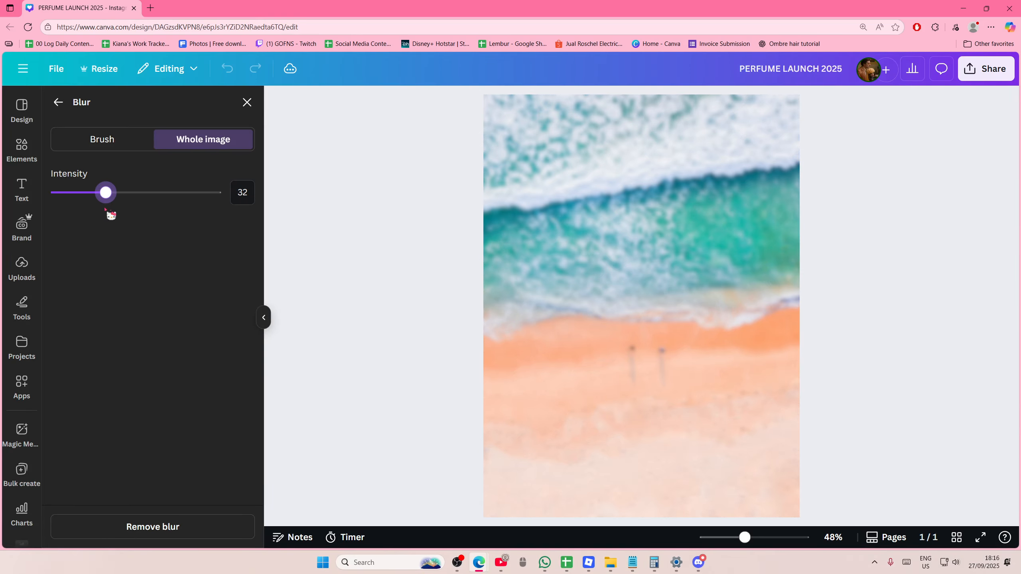
pyautogui.click(248, 104)
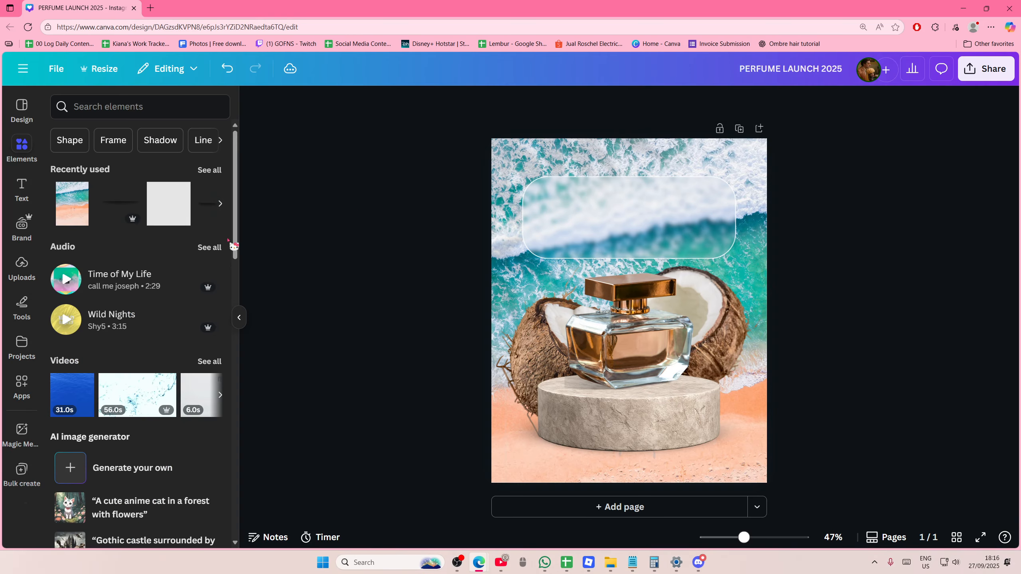
# Step: Send the blurred, rounded beach panel backward behind the Coconut Bliss title
pyautogui.click(552, 231)
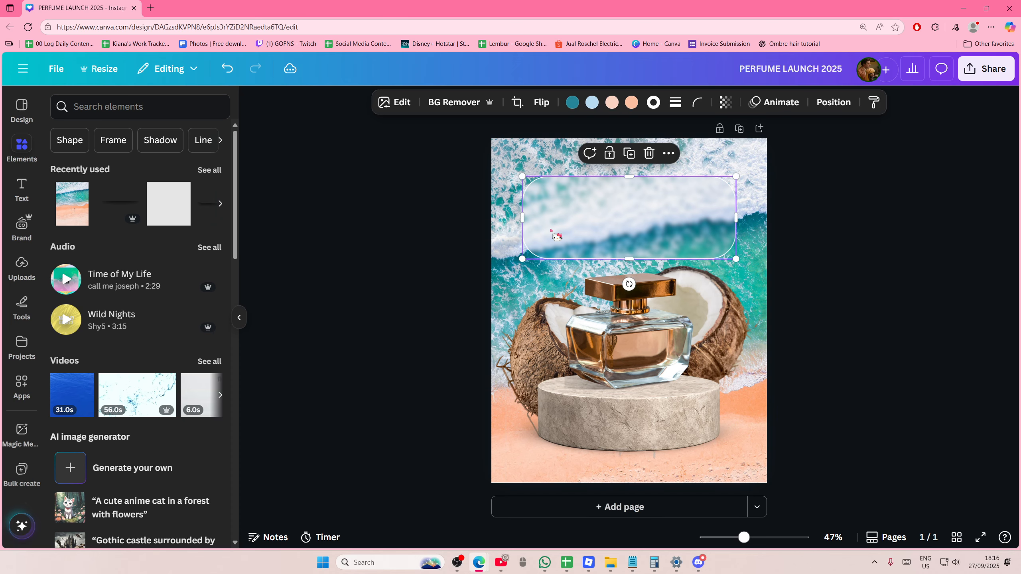
pyautogui.hotkey('ctrl', '[')
pyautogui.click(869, 221)
pyautogui.moveTo(632, 218); pyautogui.dragTo(632, 212)
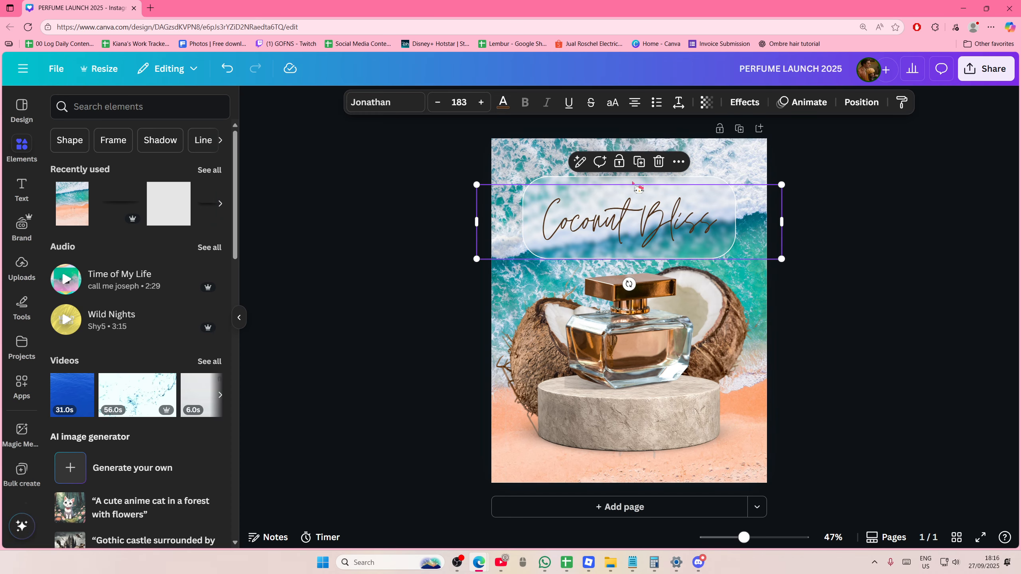
# Step: Recolour the Coconut Bliss title white and shift it slightly upward within the blurred panel
pyautogui.click(503, 104)
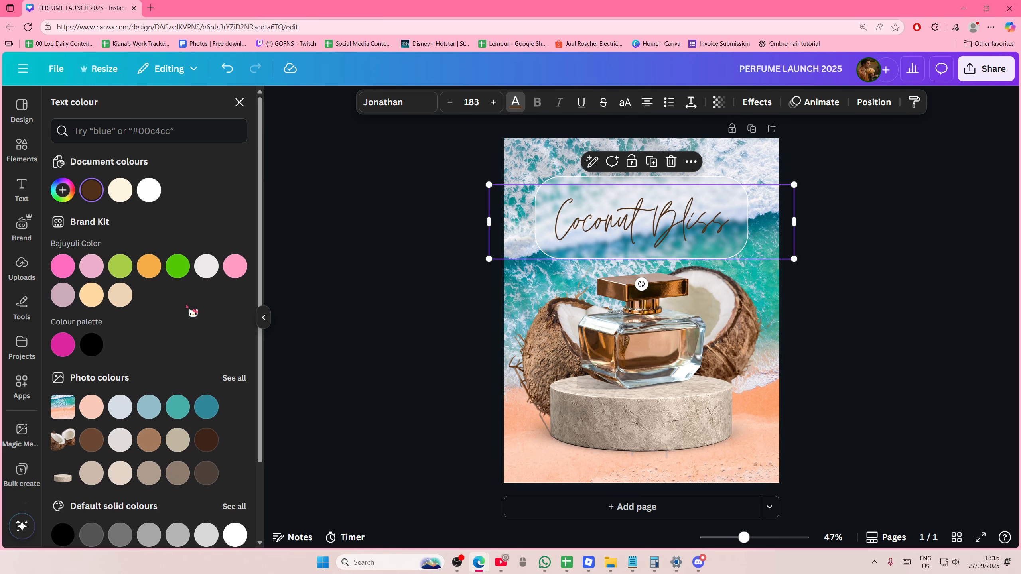
pyautogui.click(148, 190)
pyautogui.click(344, 207)
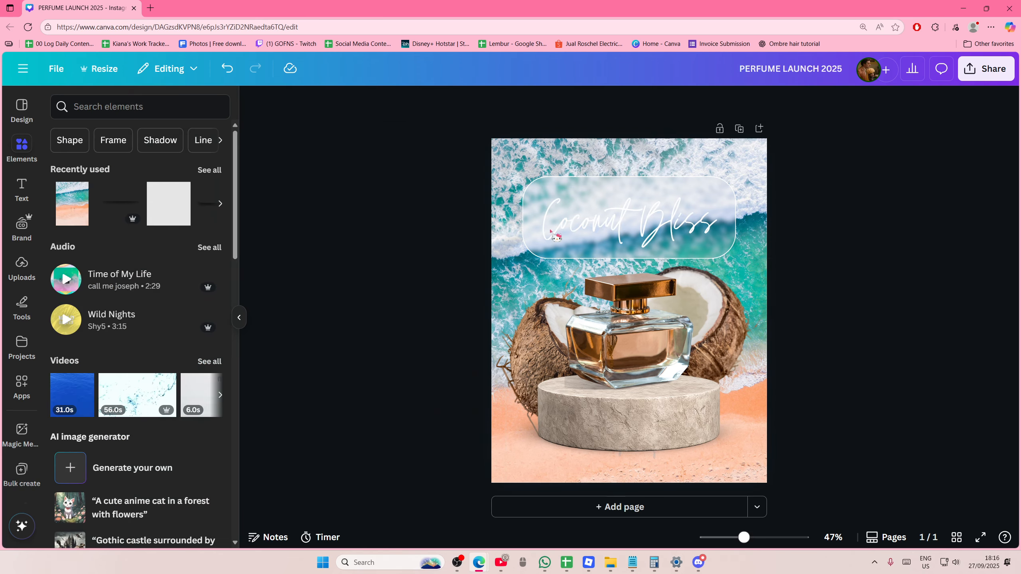
pyautogui.click(657, 226)
pyautogui.click(858, 244)
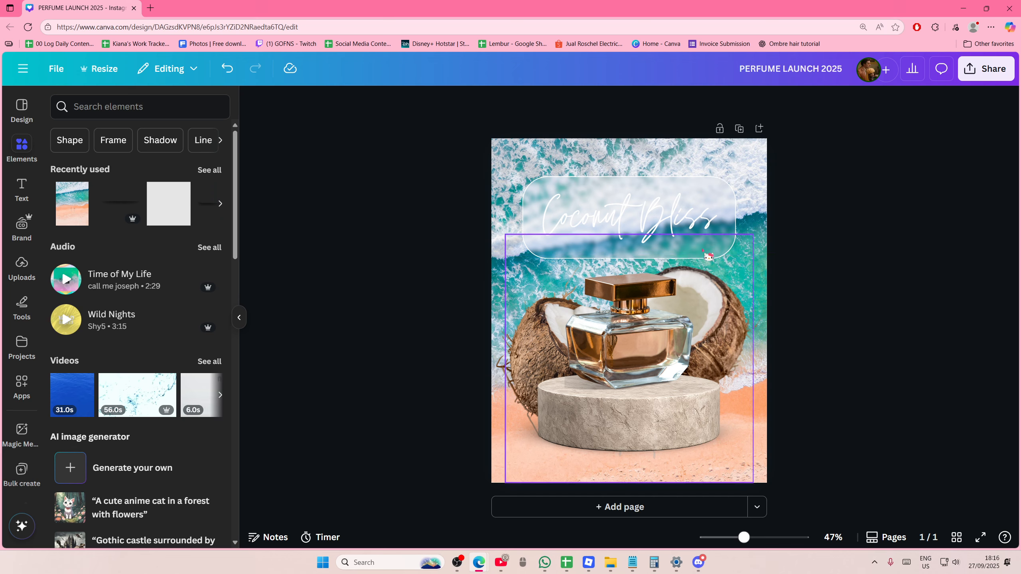
# Step: Send the title behind the blurred panel to reach the panel, and set the panel's brightness to -52 and contrast to -24
pyautogui.click(699, 241)
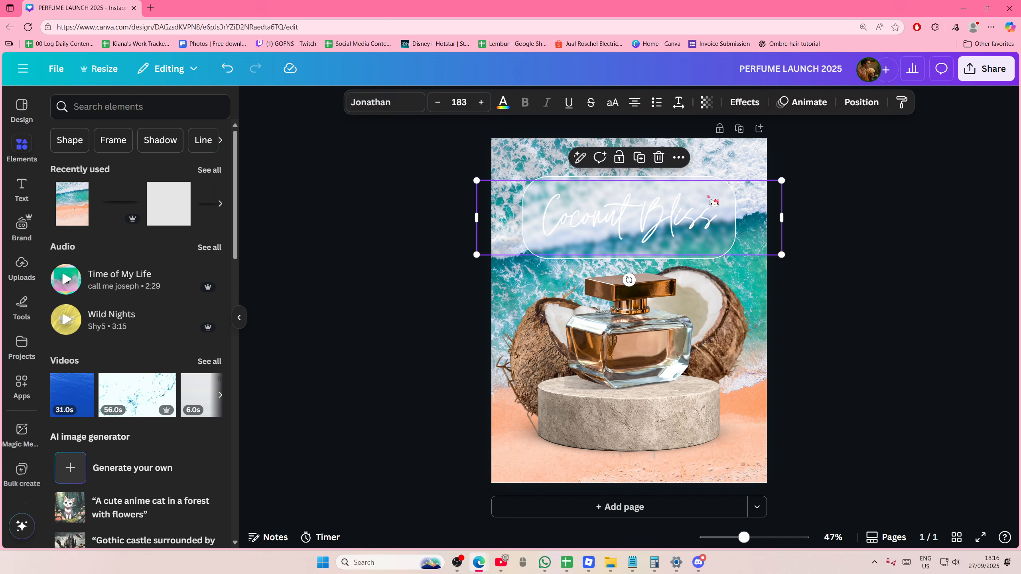
pyautogui.hotkey('ctrl', '[')
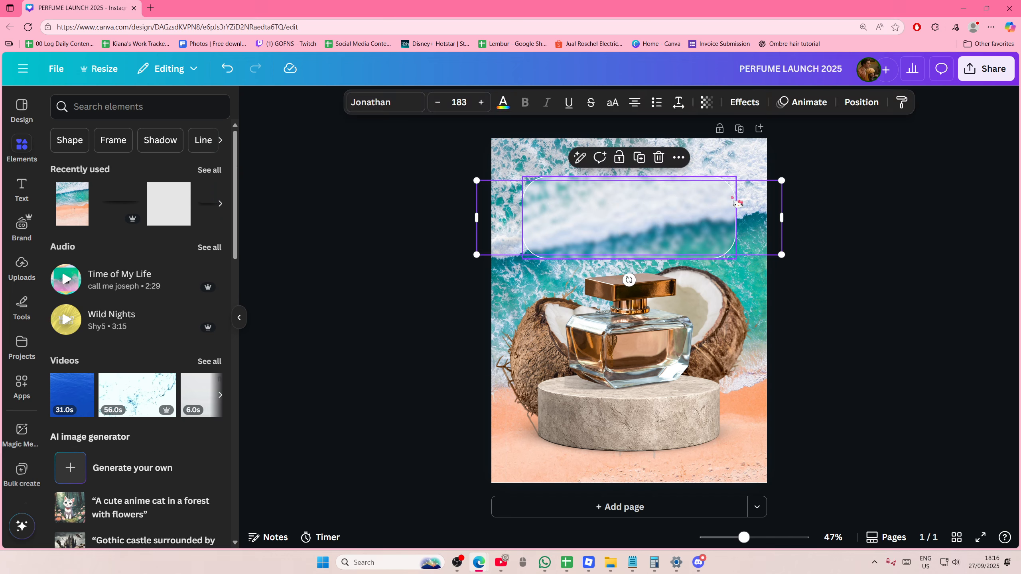
pyautogui.click(693, 208)
pyautogui.click(394, 102)
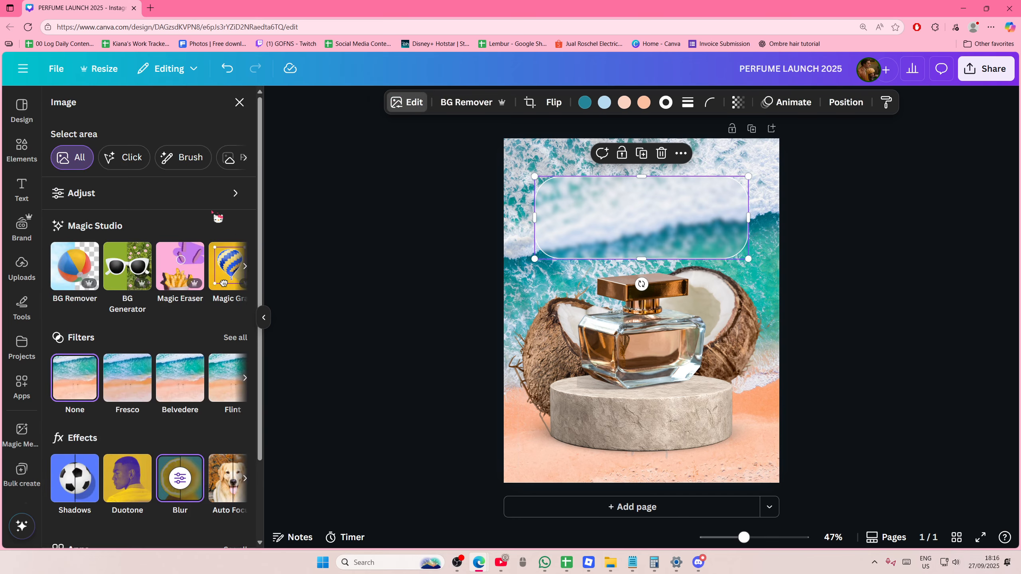
pyautogui.click(173, 194)
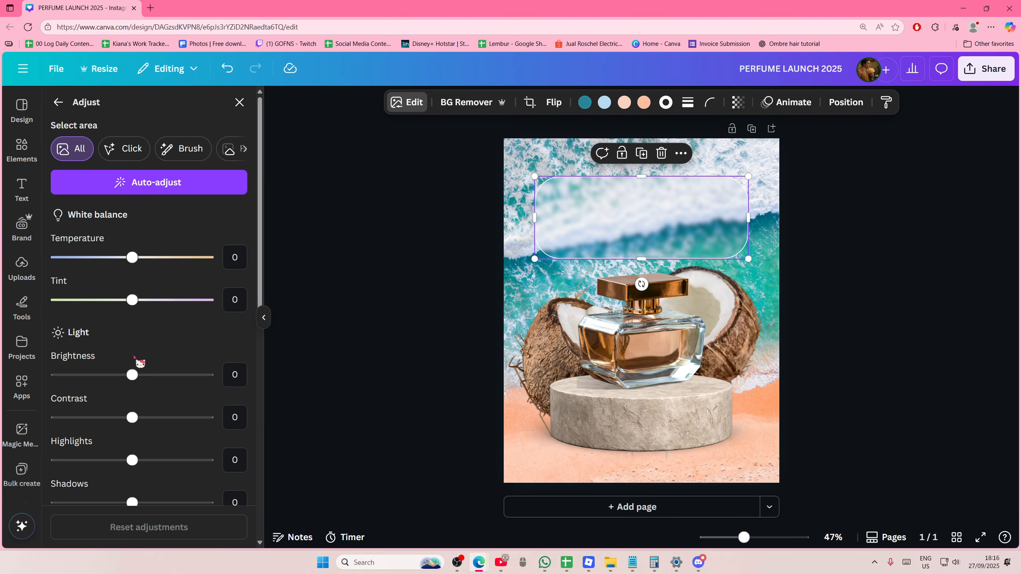
pyautogui.moveTo(132, 375); pyautogui.dragTo(92, 376)
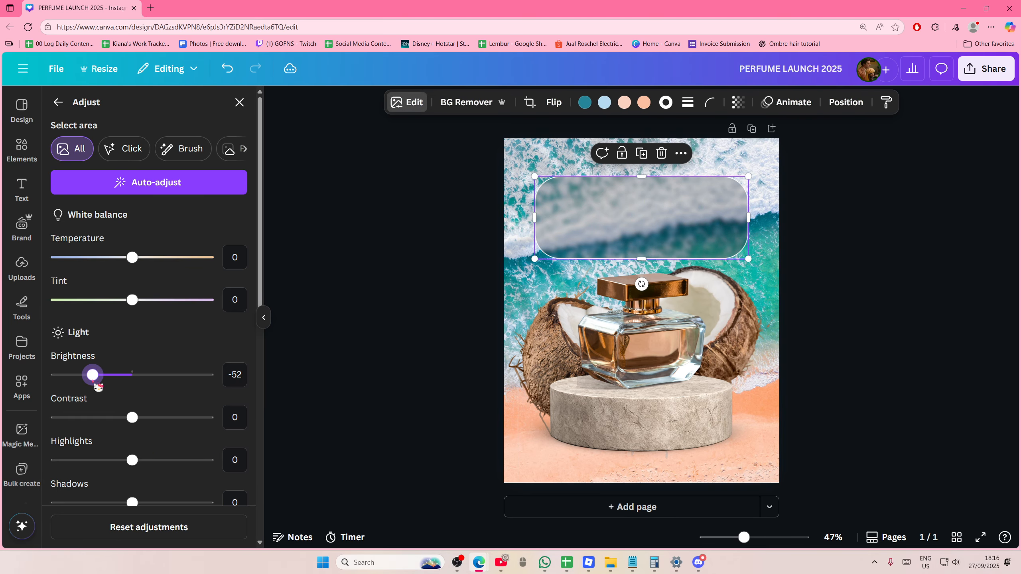
pyautogui.moveTo(132, 258)
pyautogui.mouseDown()
pyautogui.moveTo(108, 264)
pyautogui.moveTo(148, 267)
pyautogui.moveTo(136, 278)
pyautogui.moveTo(143, 266)
pyautogui.mouseUp()
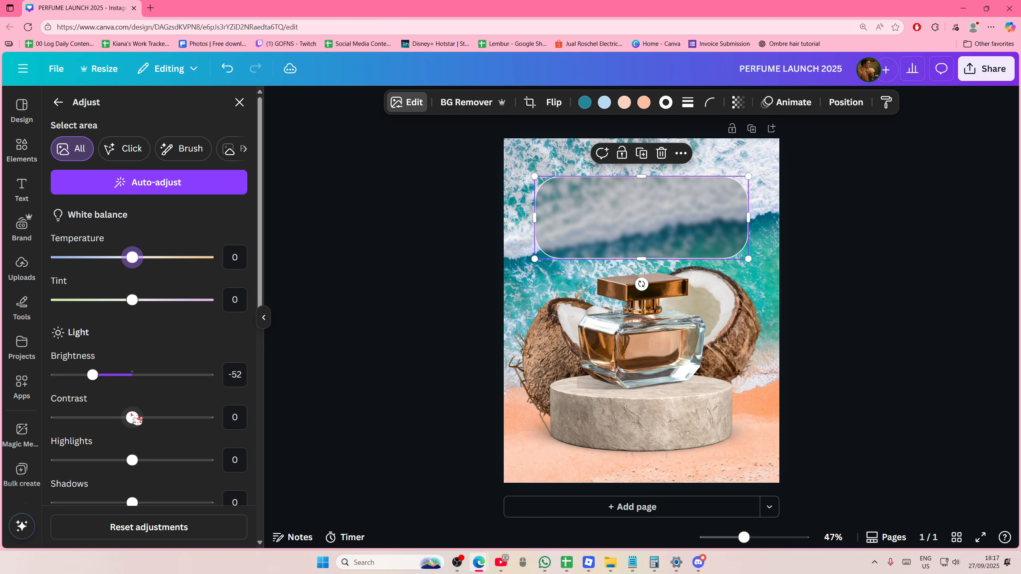
pyautogui.moveTo(133, 422)
pyautogui.mouseDown()
pyautogui.moveTo(152, 422)
pyautogui.moveTo(93, 426)
pyautogui.moveTo(113, 426)
pyautogui.mouseUp()
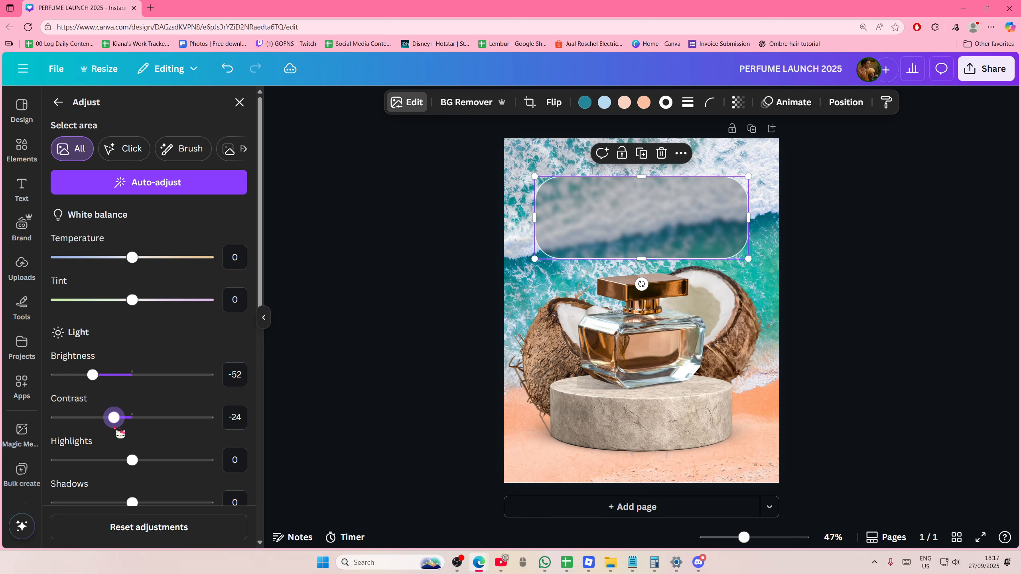
pyautogui.click(313, 368)
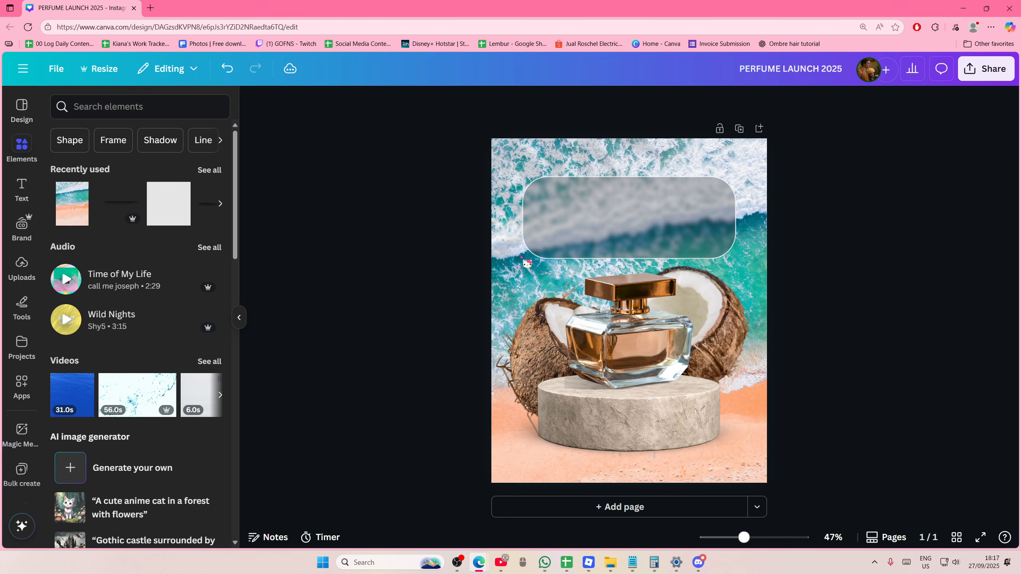
# Step: Send the darkened panel backward so the Coconut Bliss title sits in front of it
pyautogui.click(585, 222)
pyautogui.hotkey('ctrl', '[')
pyautogui.hotkey('ctrl', '[')
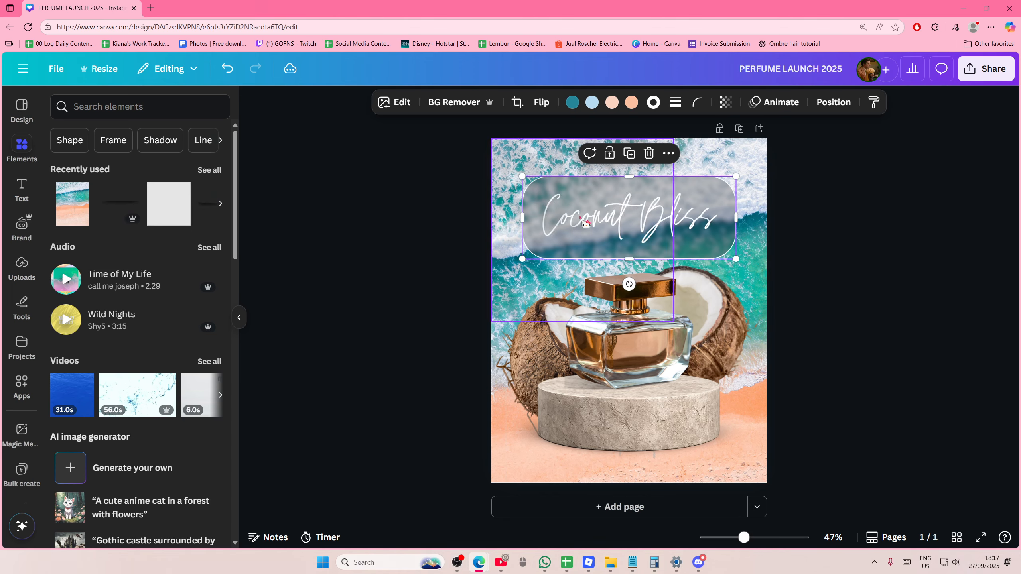
pyautogui.click(847, 222)
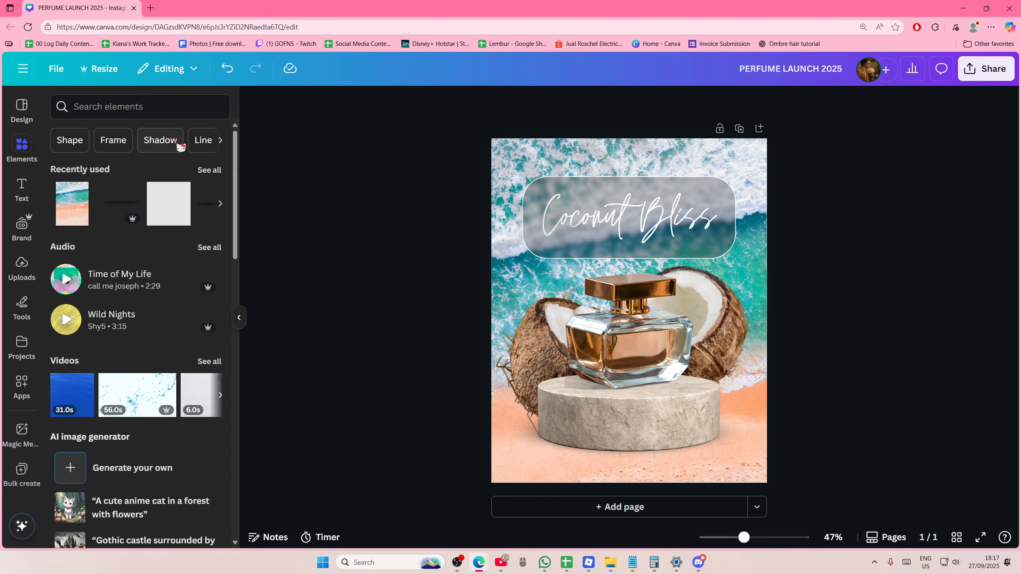
# Step: Search the elements for "shadow", add the thin horizontal shadow graphic and place it along the panel's lower edge
pyautogui.click(109, 113)
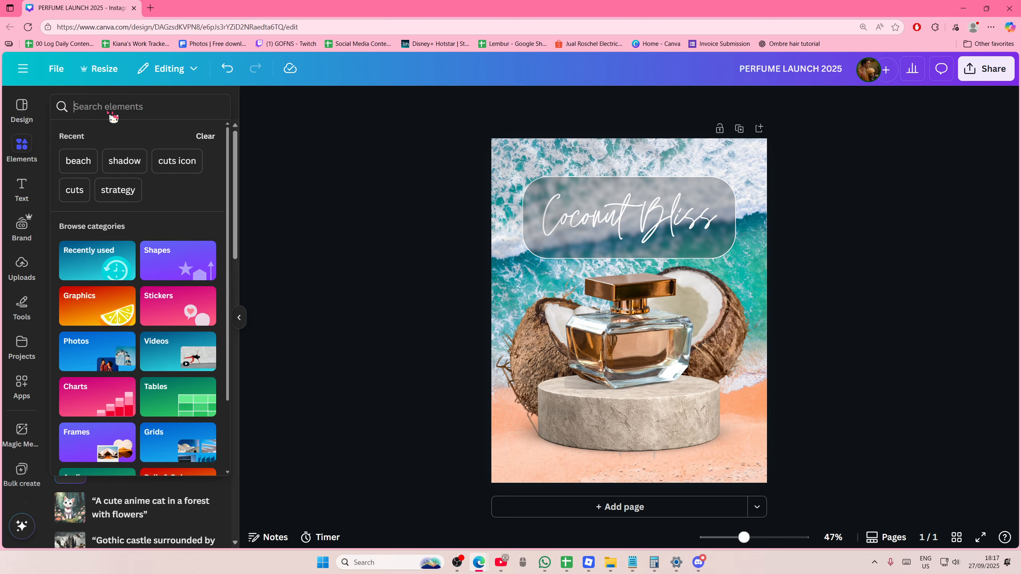
pyautogui.write('shadow')
pyautogui.press('Return')
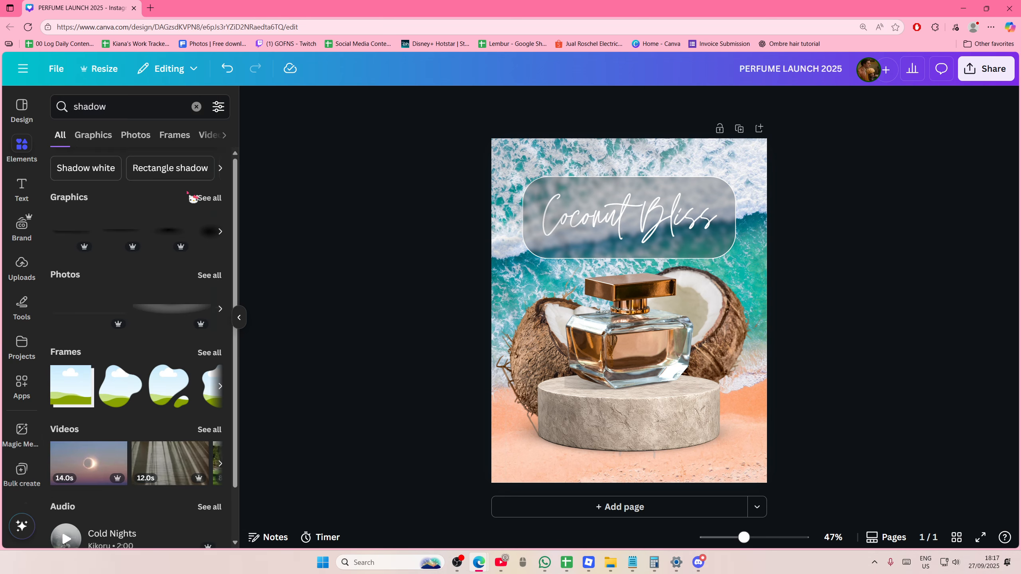
pyautogui.click(125, 238)
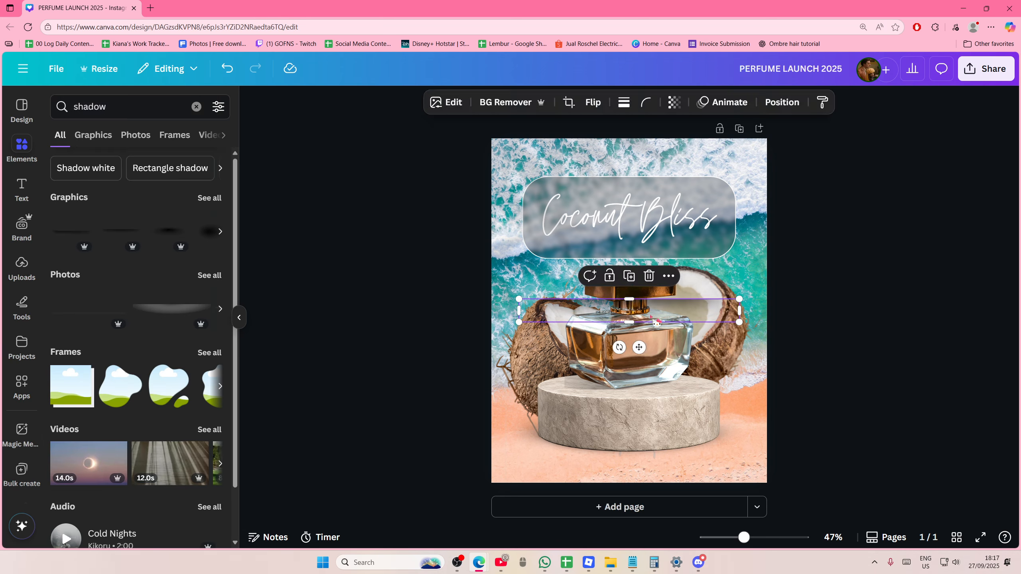
pyautogui.moveTo(658, 323); pyautogui.dragTo(650, 266)
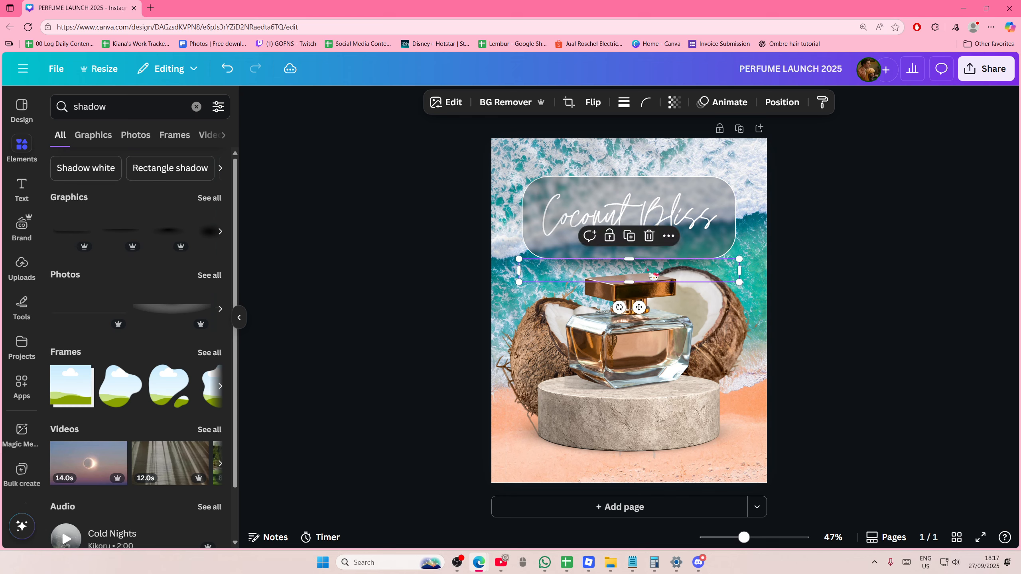
# Step: Try a duplicate of the shadow, rotated vertical and shortened, along the panel's right edge, then delete it
pyautogui.hotkey('ctrl', 'd')
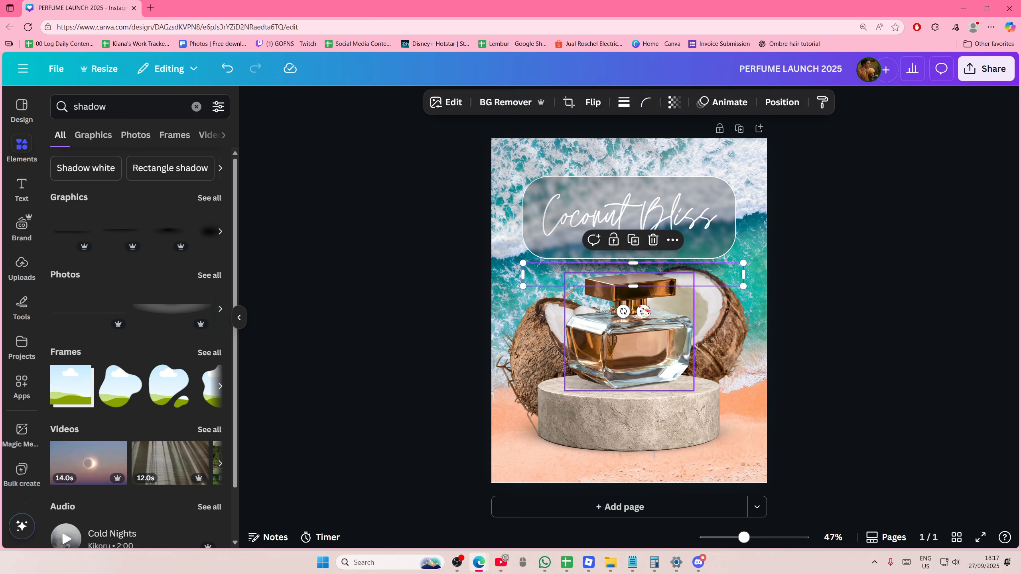
pyautogui.moveTo(624, 311); pyautogui.dragTo(739, 304)
pyautogui.moveTo(651, 171); pyautogui.dragTo(631, 294)
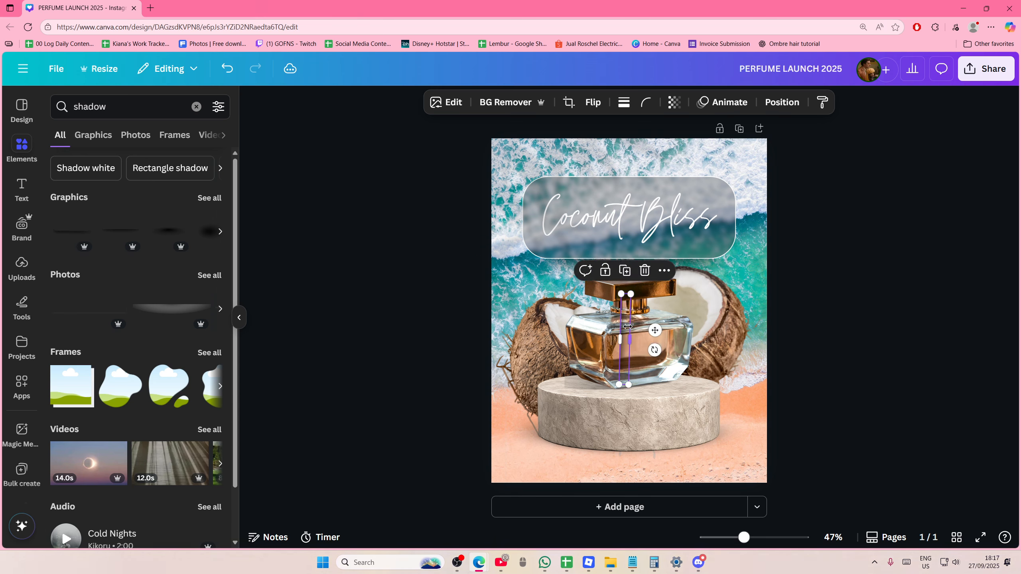
pyautogui.moveTo(632, 335); pyautogui.dragTo(772, 217)
pyautogui.click(770, 256)
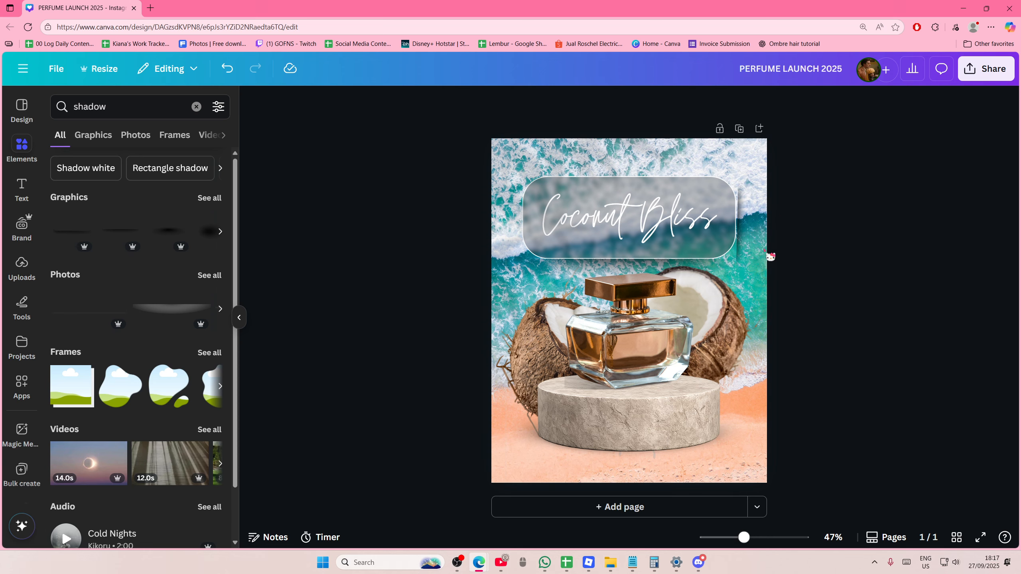
pyautogui.click(745, 233)
pyautogui.press('Delete')
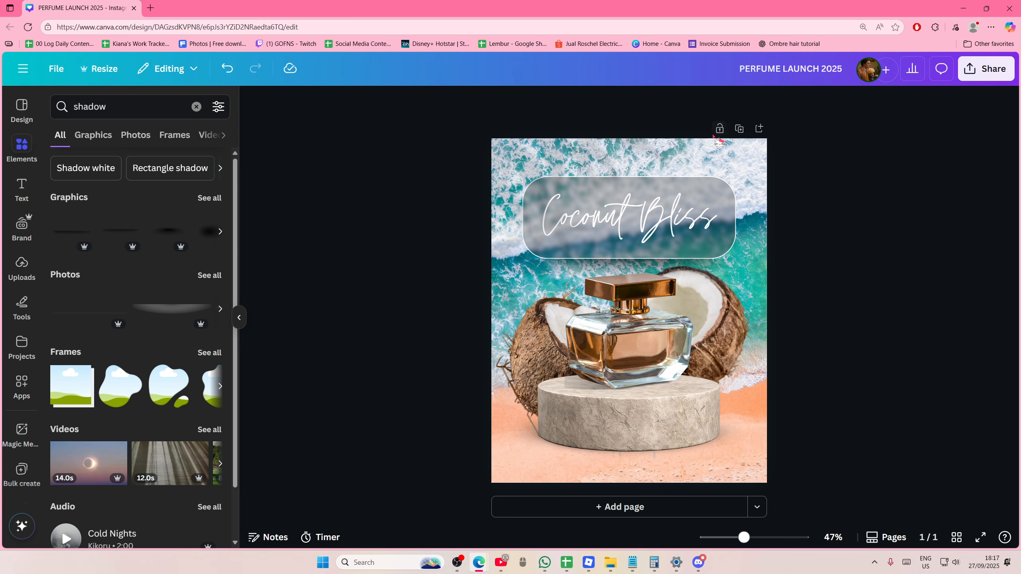
# Step: Send the Coconut Bliss title backward behind the frosted panel
pyautogui.click(754, 539)
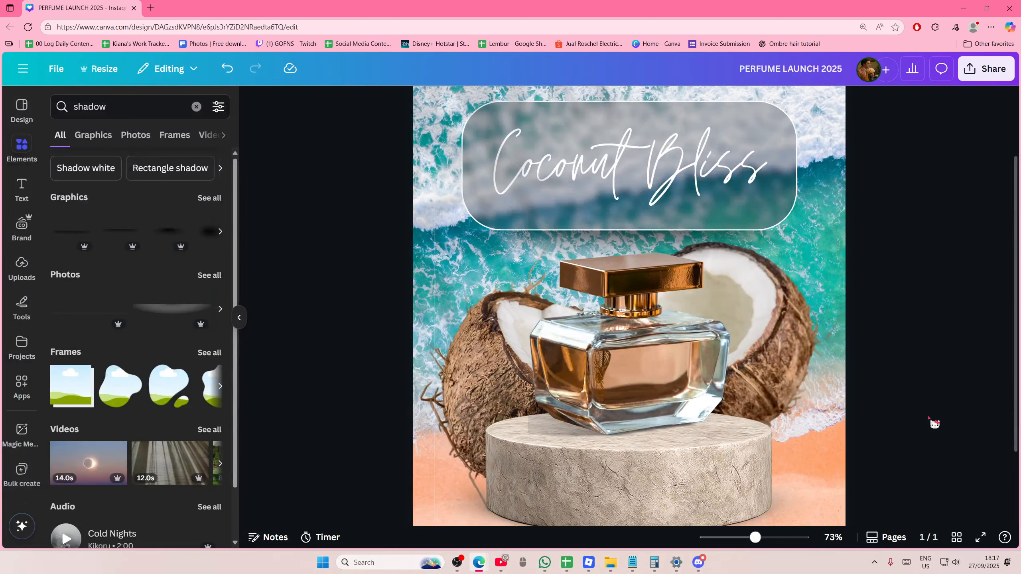
pyautogui.scroll(2, 932, 421)
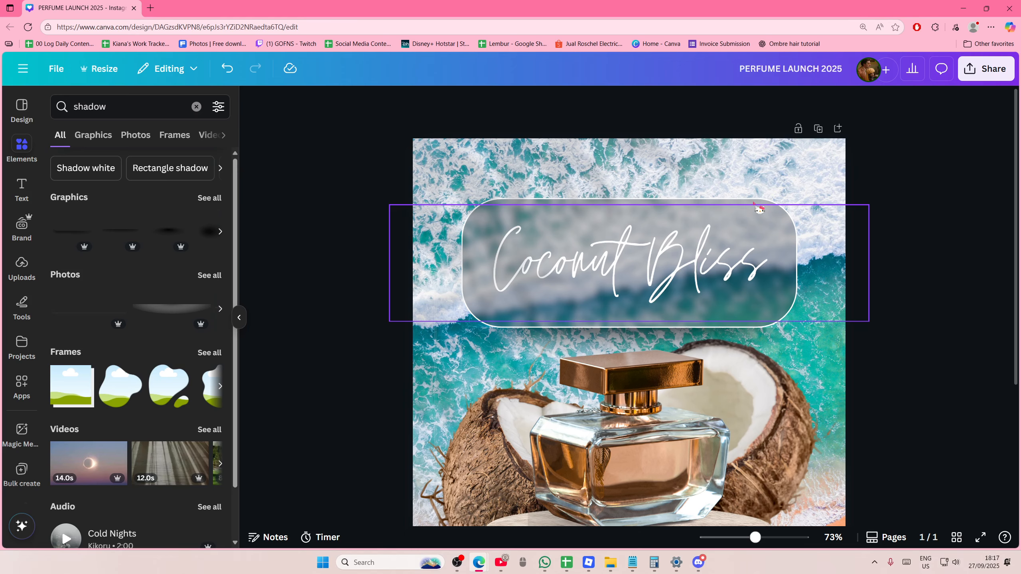
pyautogui.click(765, 209)
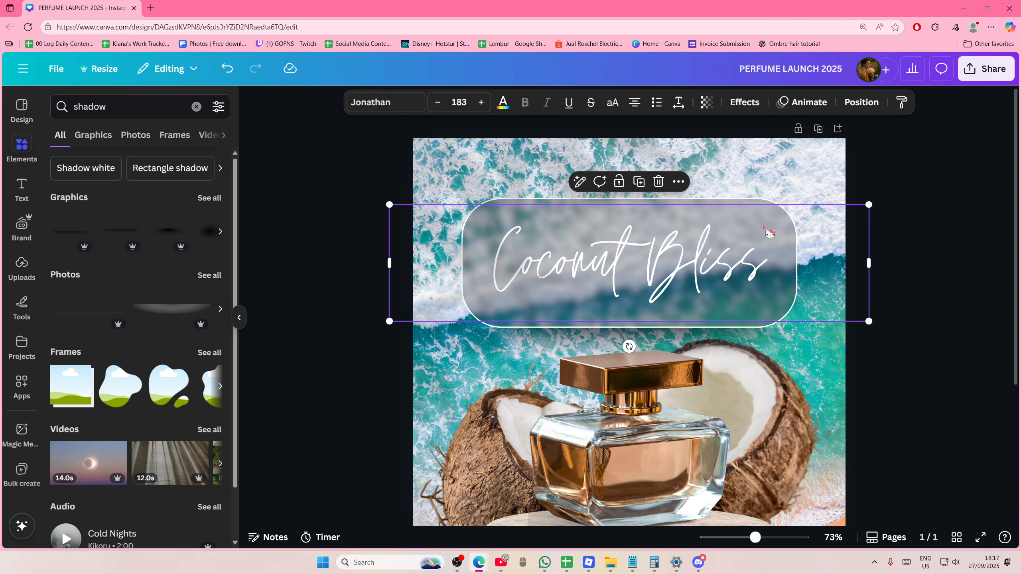
pyautogui.hotkey('ctrl', '[')
# Step: Lighten the frosted panel by setting its brightness to -10 and contrast to -6
pyautogui.click(765, 229)
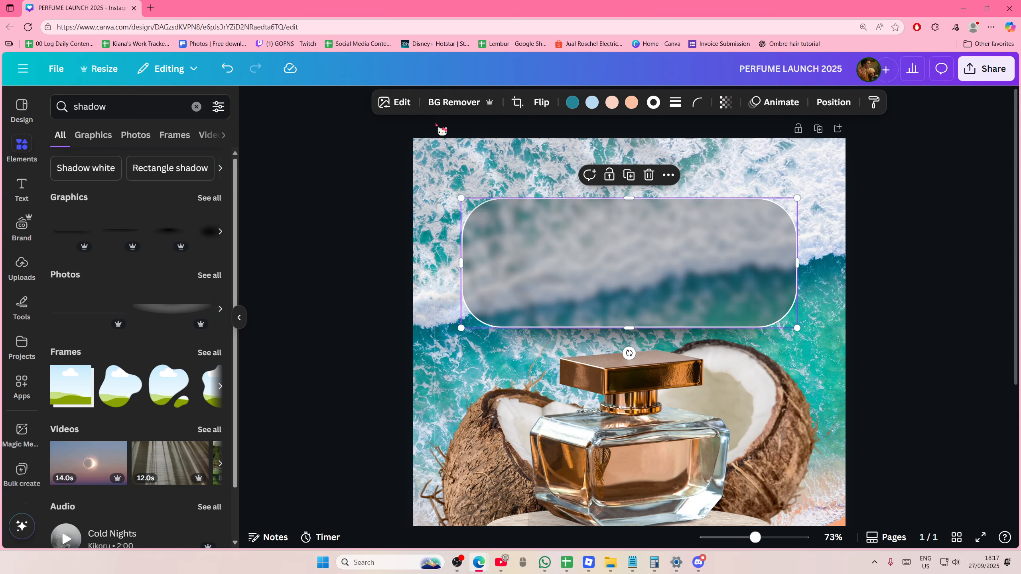
pyautogui.click(398, 101)
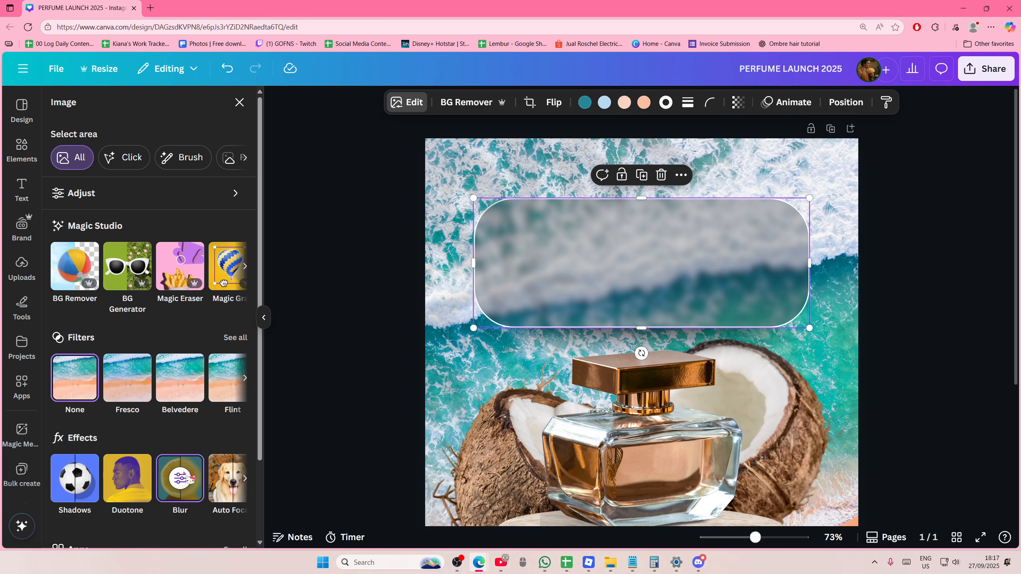
pyautogui.click(180, 194)
pyautogui.moveTo(93, 374); pyautogui.dragTo(124, 375)
pyautogui.moveTo(124, 418); pyautogui.dragTo(131, 417)
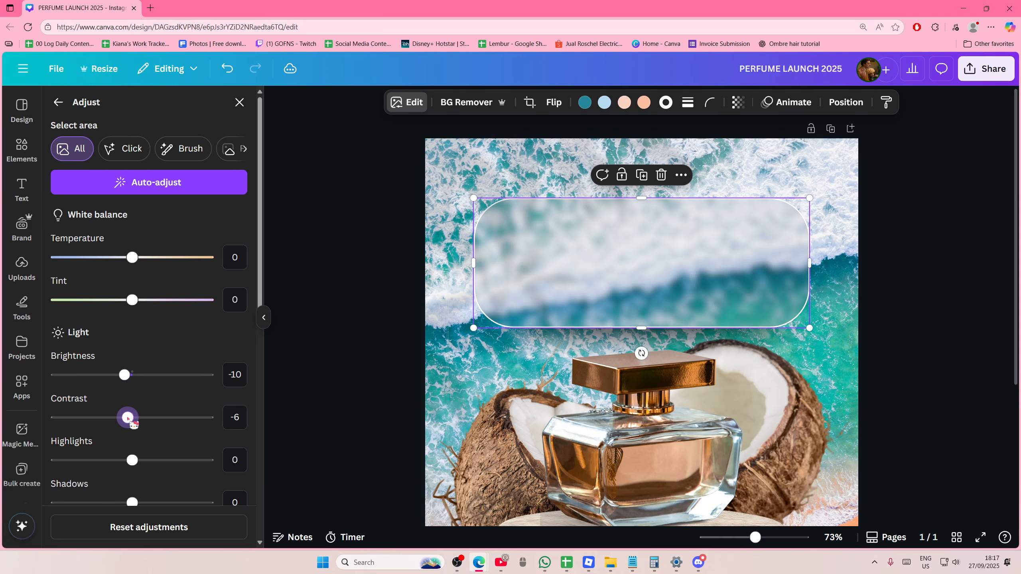
pyautogui.click(292, 403)
# Step: Place the lightened panel back behind the Coconut Bliss title and review the whole post
pyautogui.click(515, 290)
pyautogui.click(781, 301)
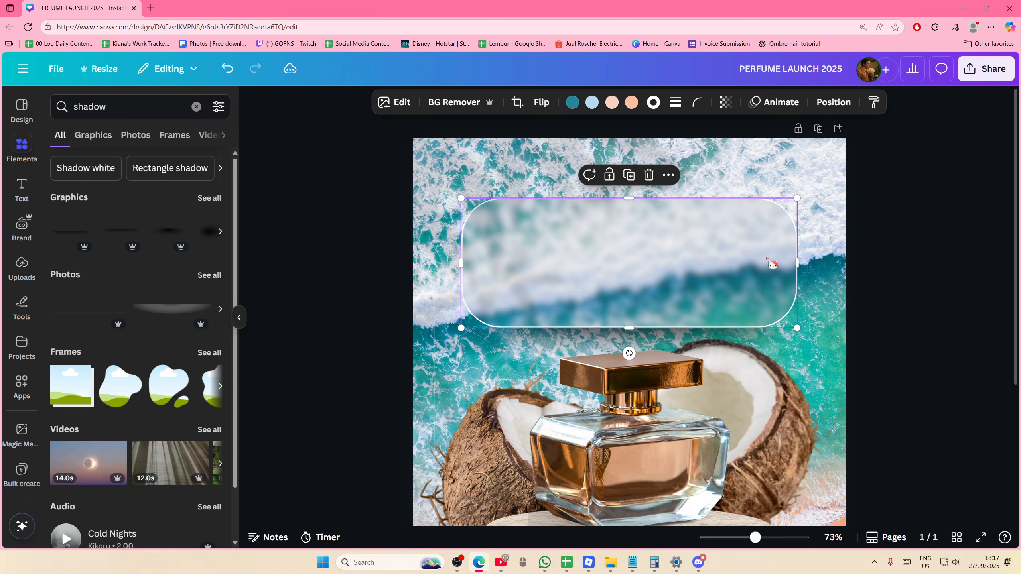
pyautogui.click(940, 274)
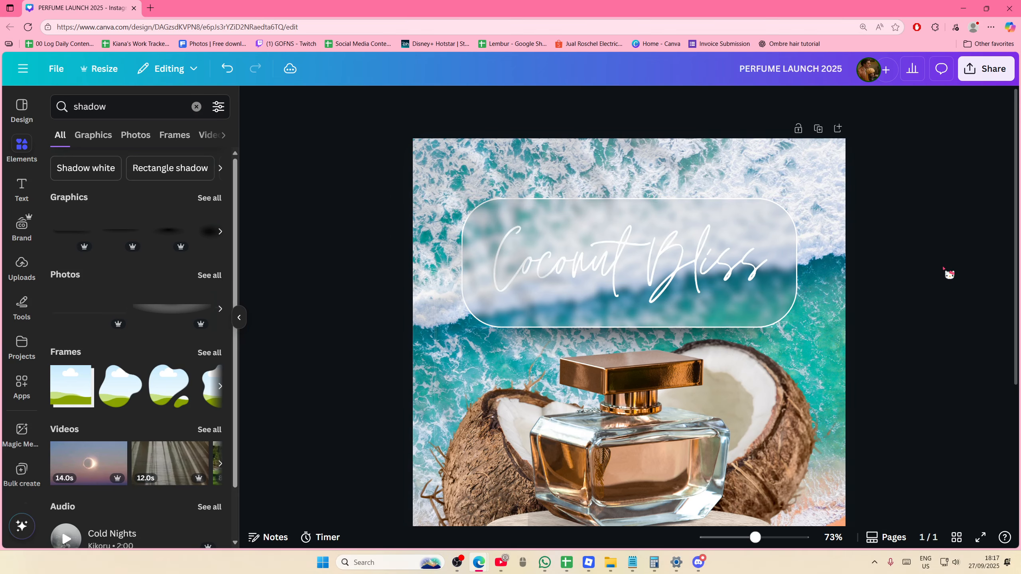
pyautogui.moveTo(756, 538); pyautogui.dragTo(751, 549)
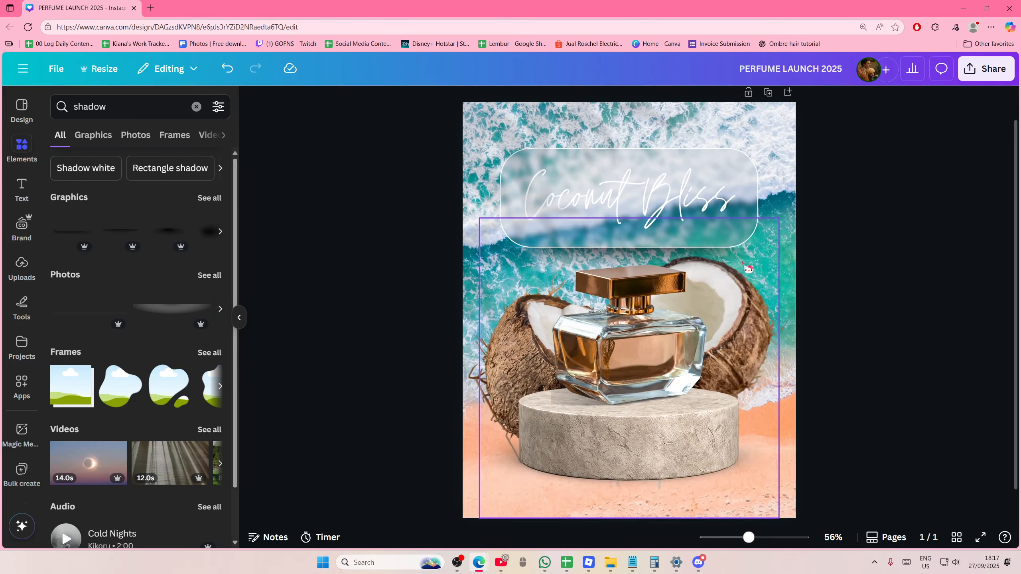